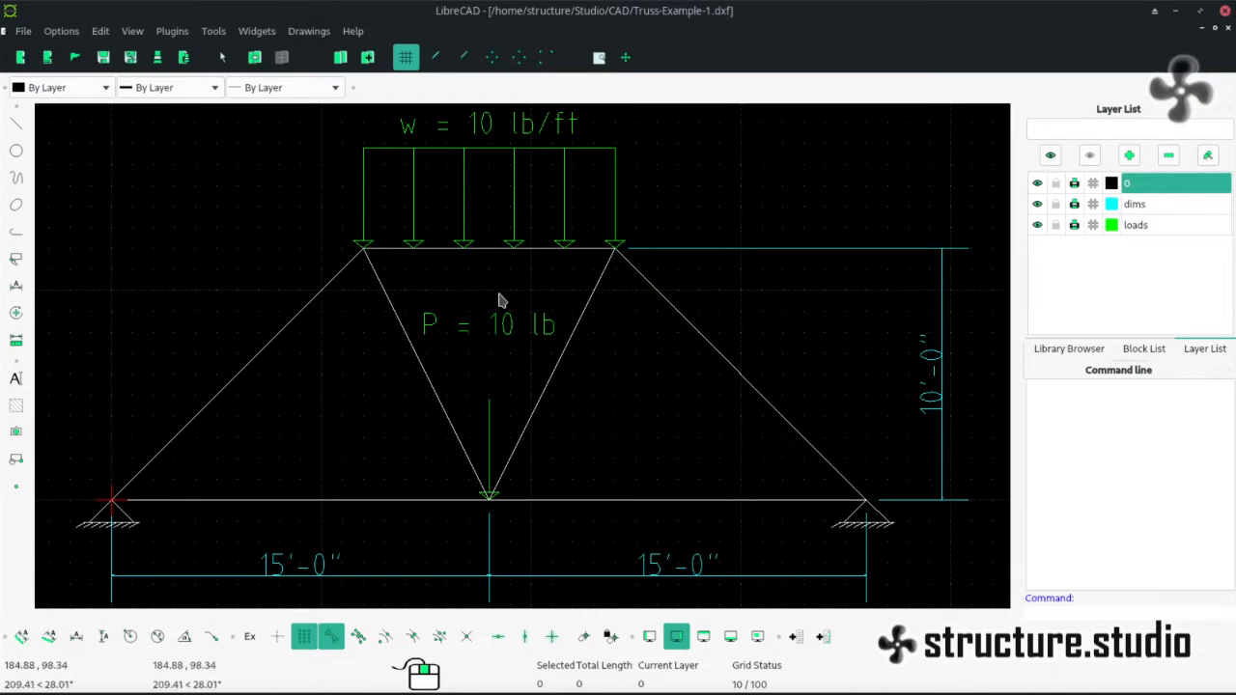
- Switch to the Structure Studio site in the browser and open its Structure Analysis page with the sidebar collapsed
key(alt+Tab)
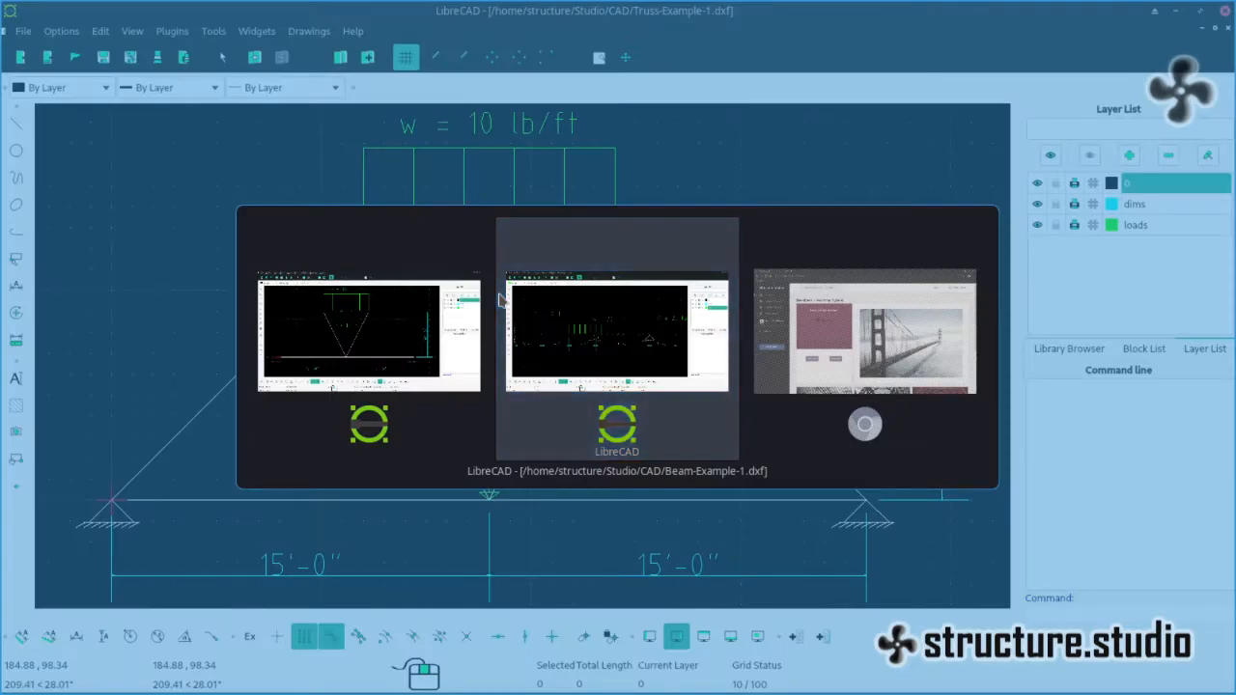
key(alt+Tab)
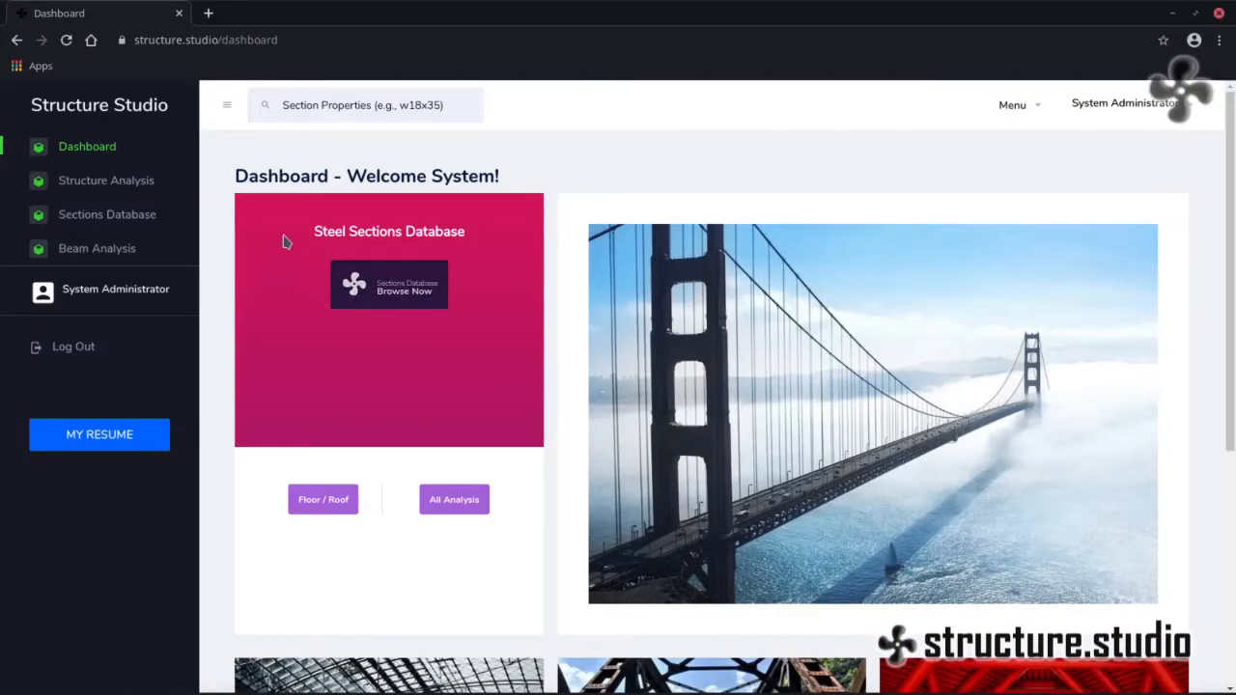
click(115, 185)
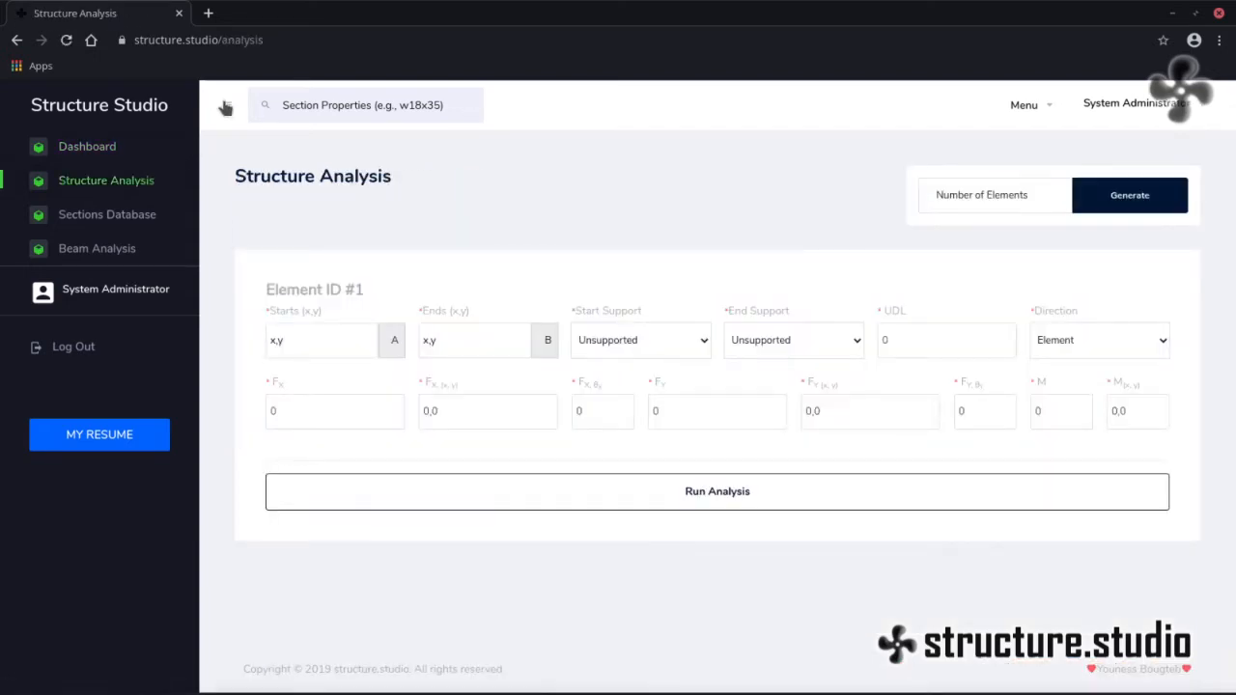
click(225, 107)
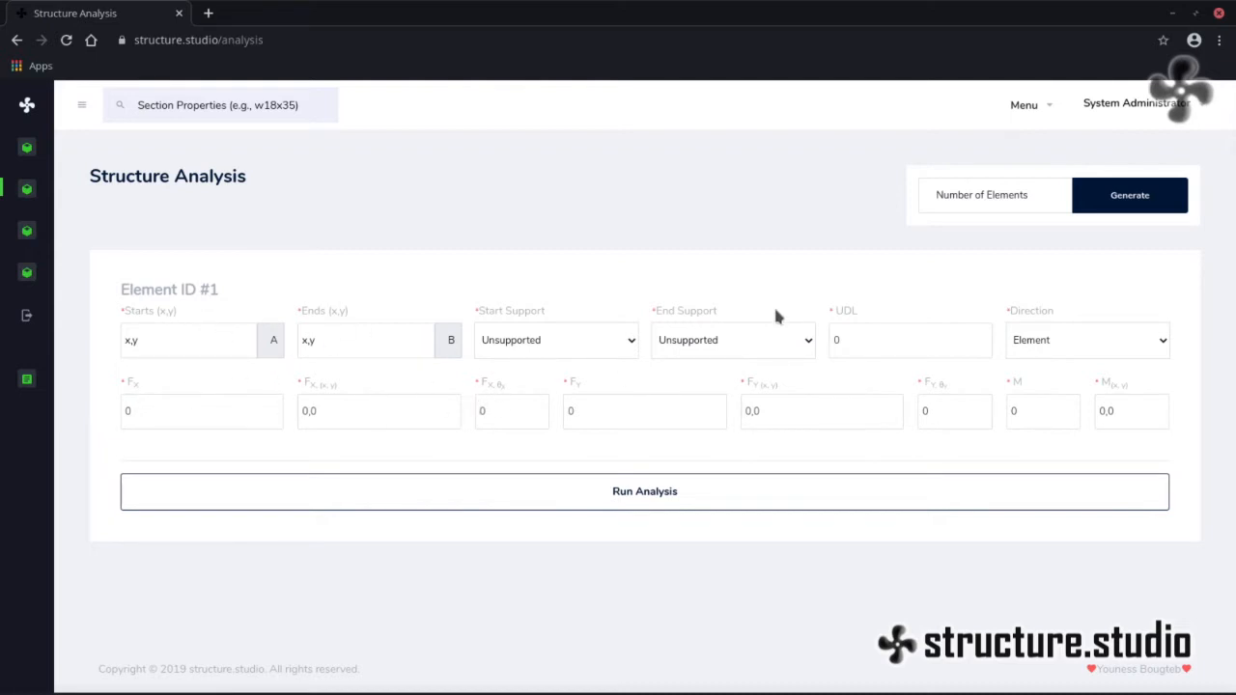
- Generate the structure input form for 7 elements and look over the generated element blocks
click(961, 198)
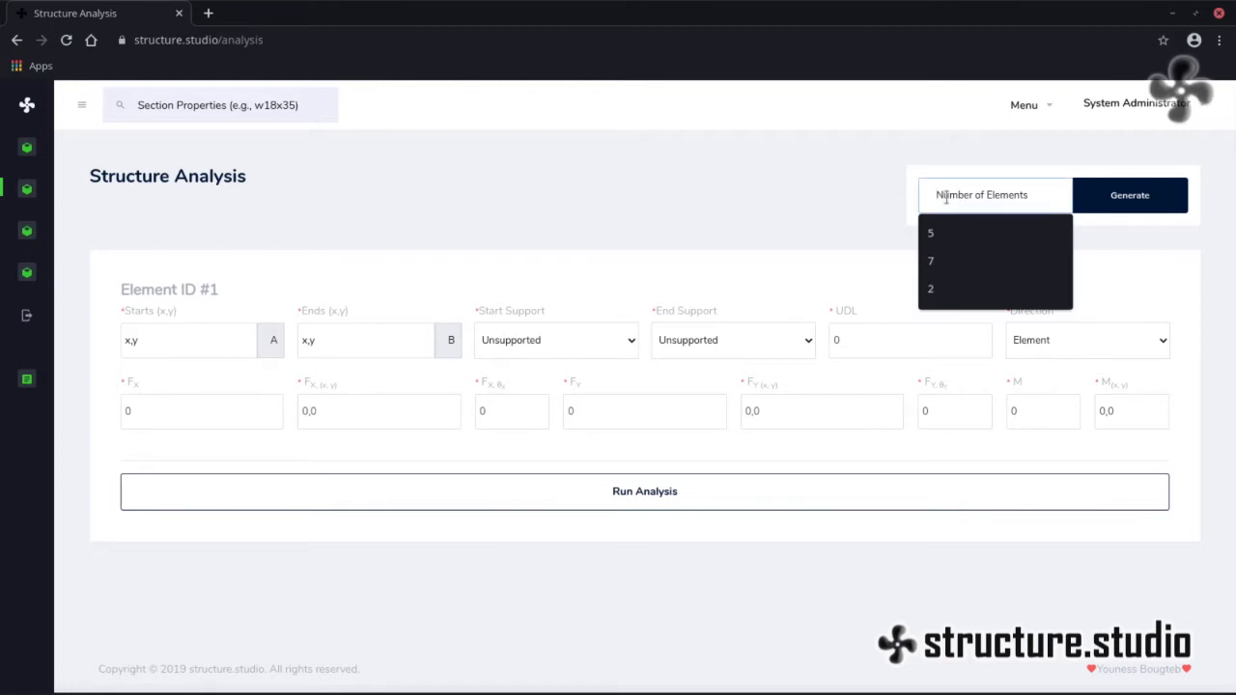
text(7)
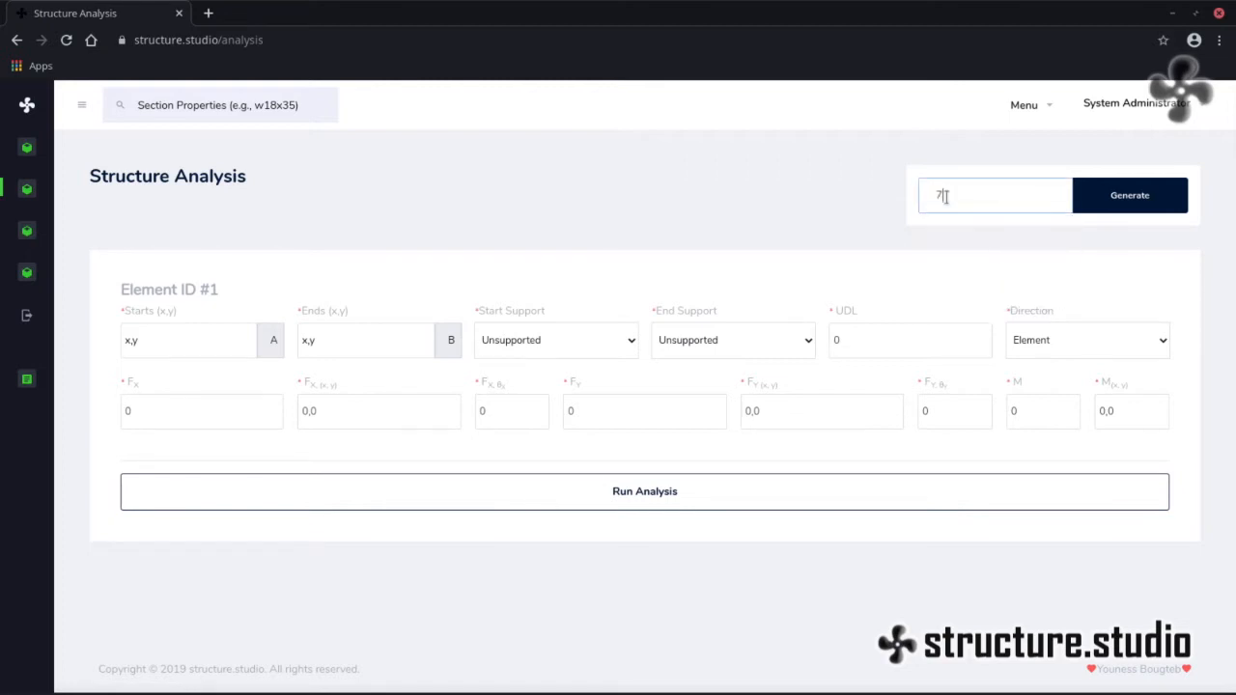
click(1138, 201)
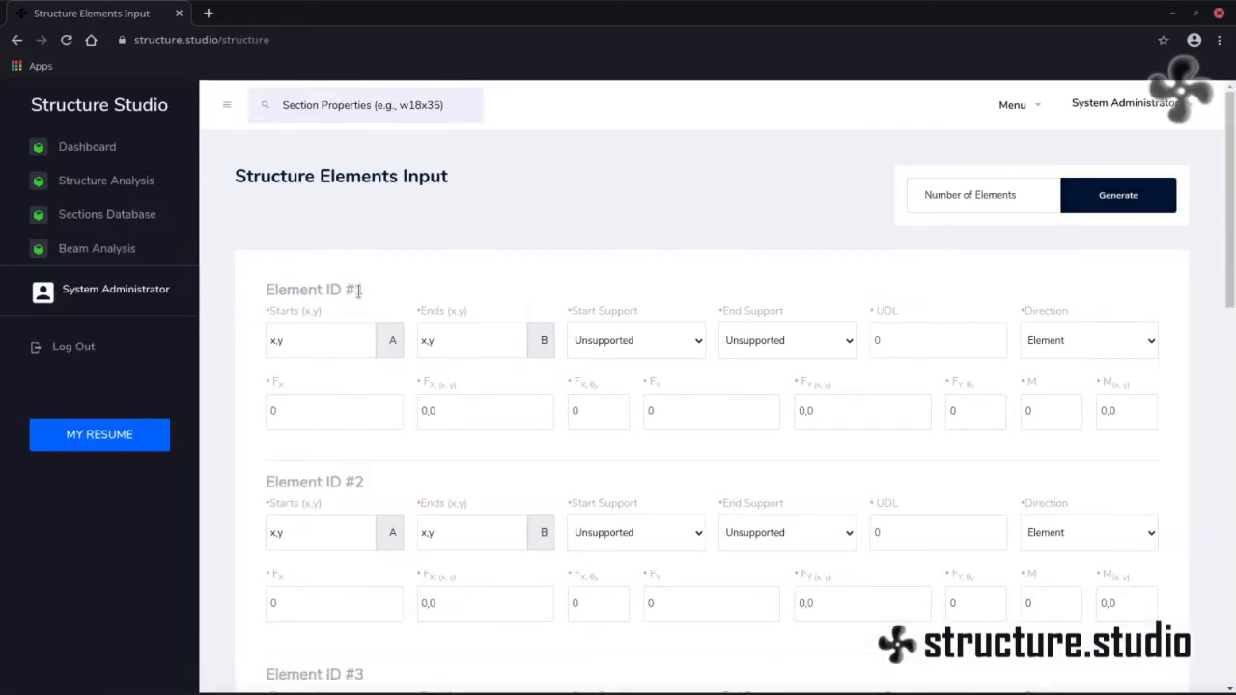
drag(1229, 270, 1229, 676)
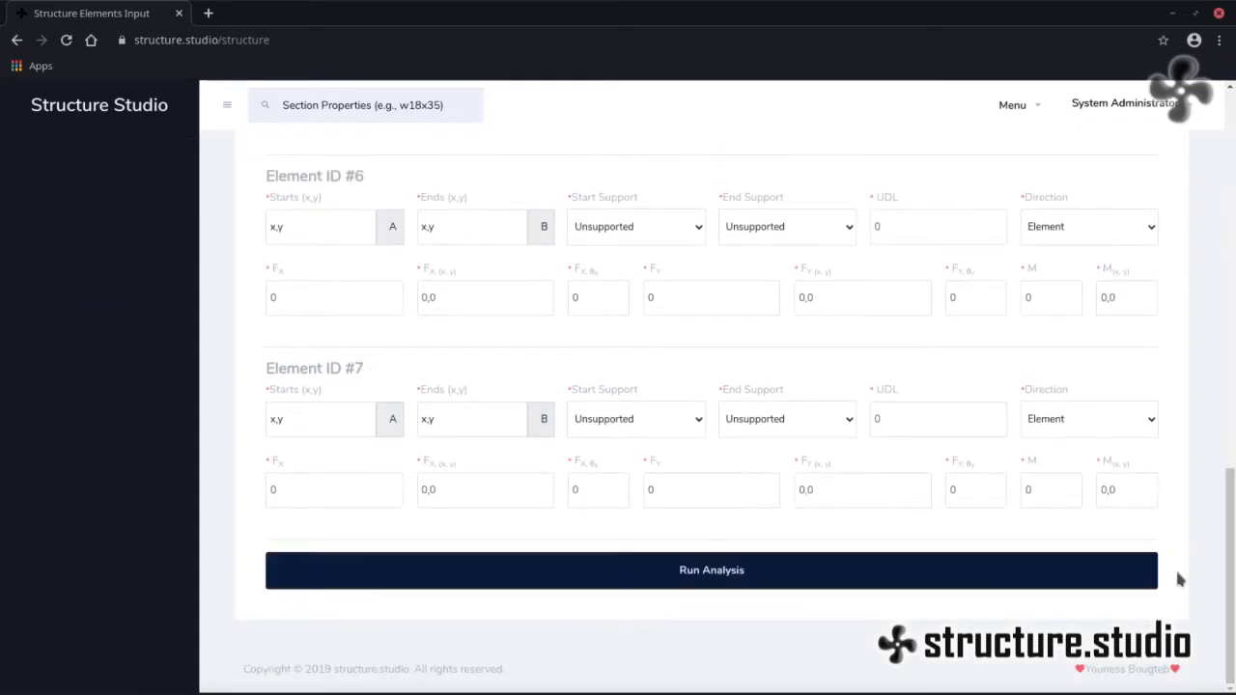
drag(1230, 582, 1229, 208)
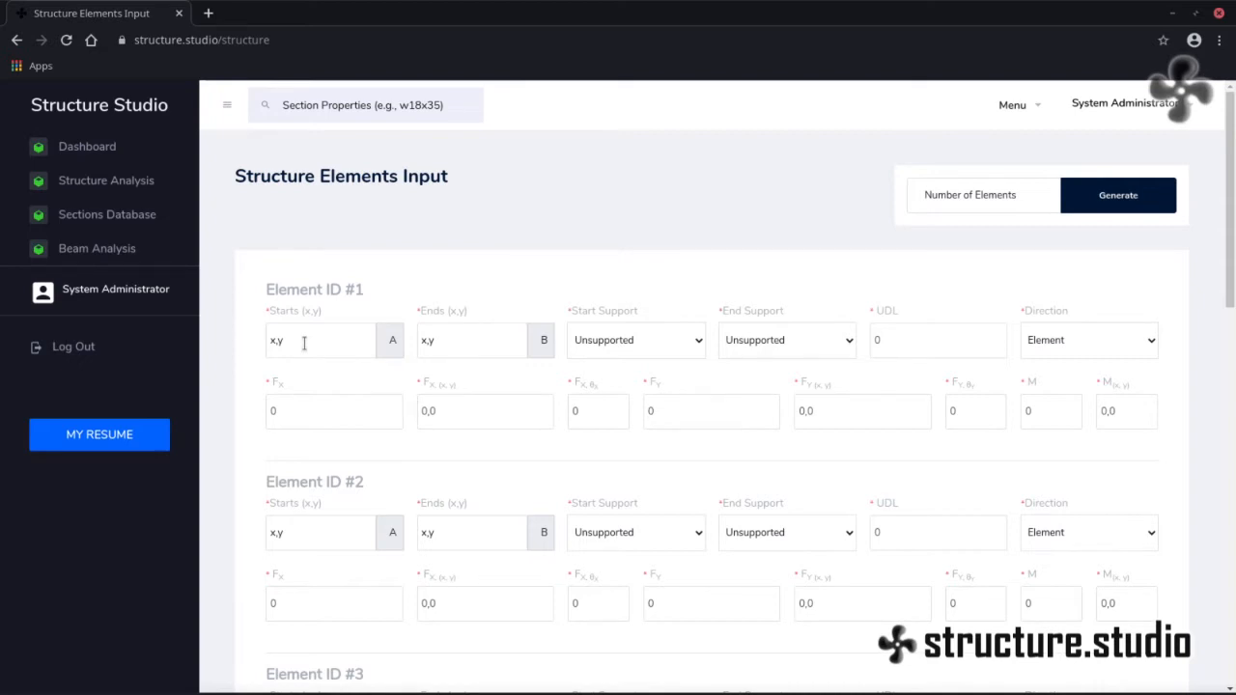
- Check the truss drawing in LibreCAD, and back in the browser define Element #1 from 0,0 to 15,0 with a Pen start support
key(alt+Tab)
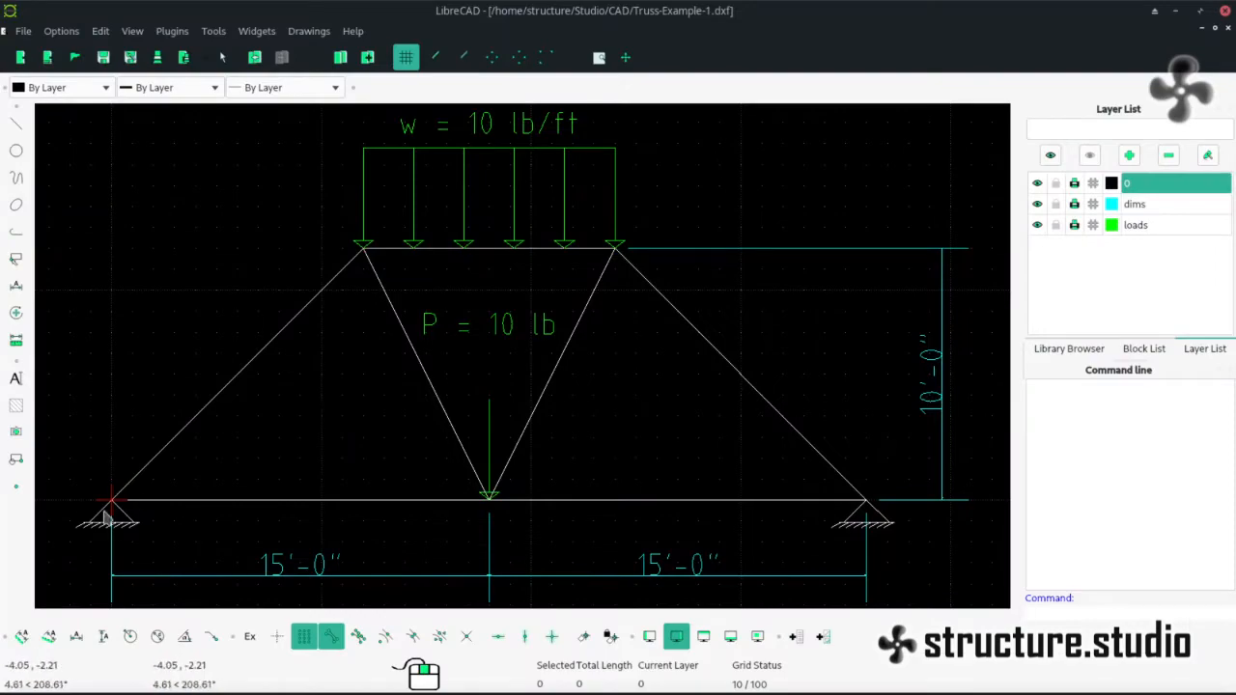
key(alt+Tab)
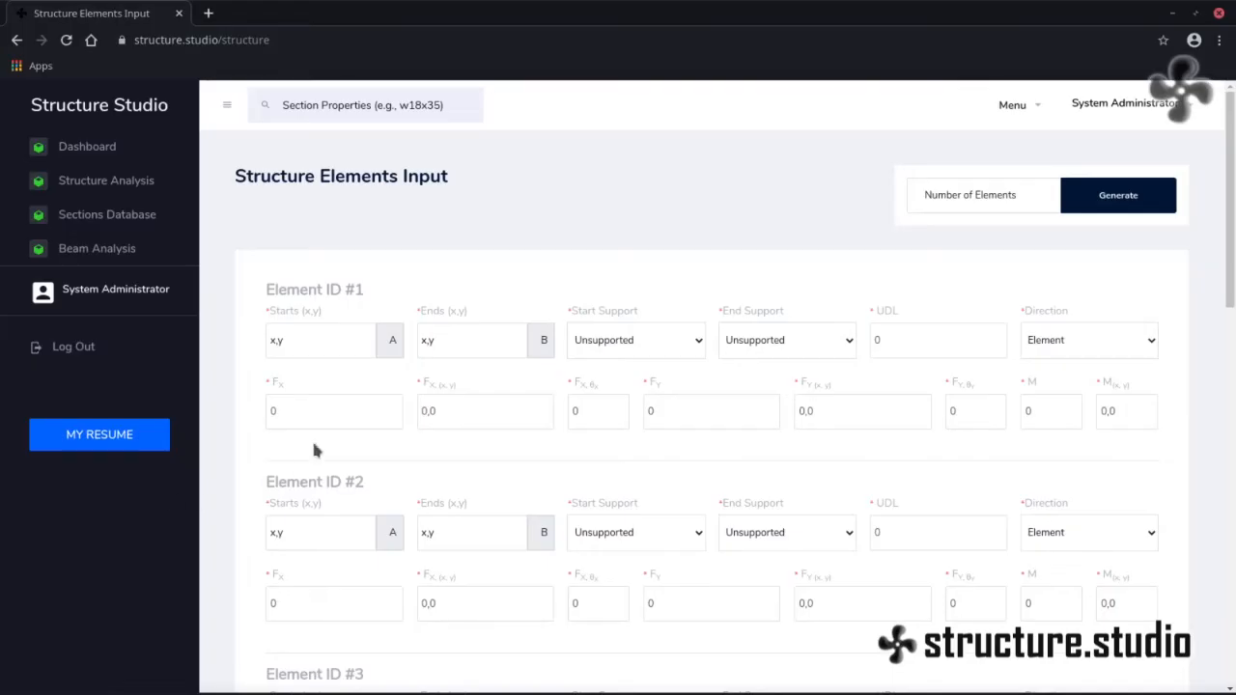
click(305, 338)
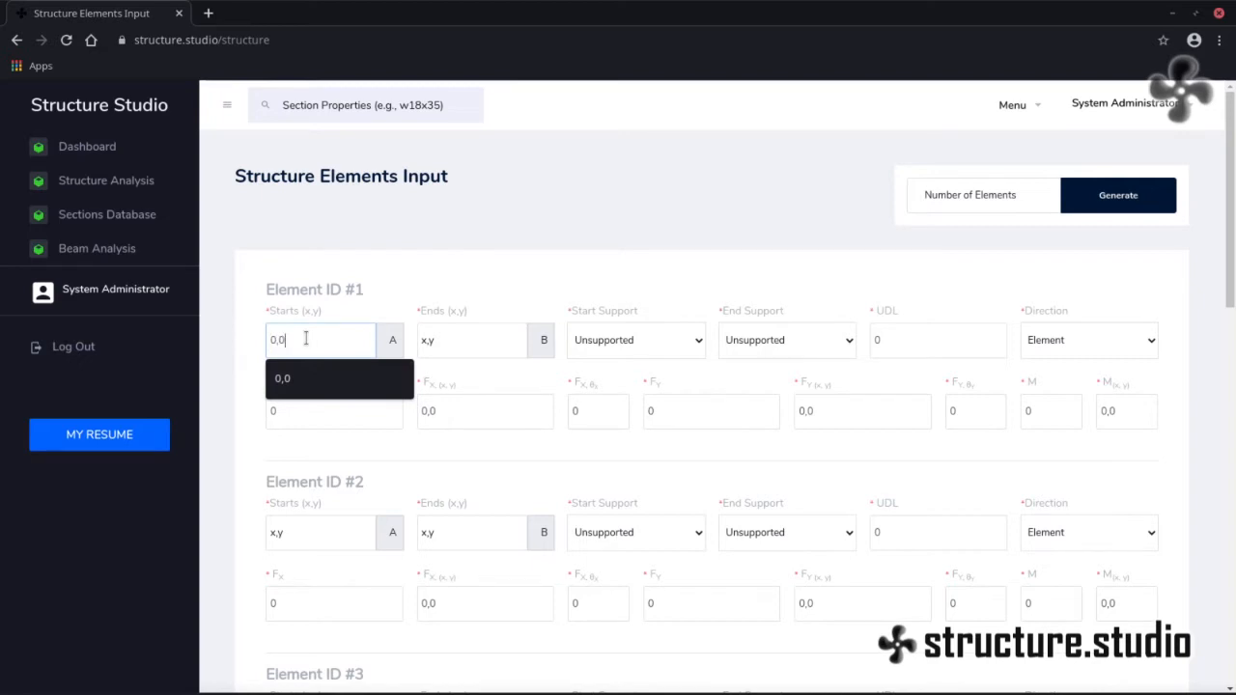
click(436, 342)
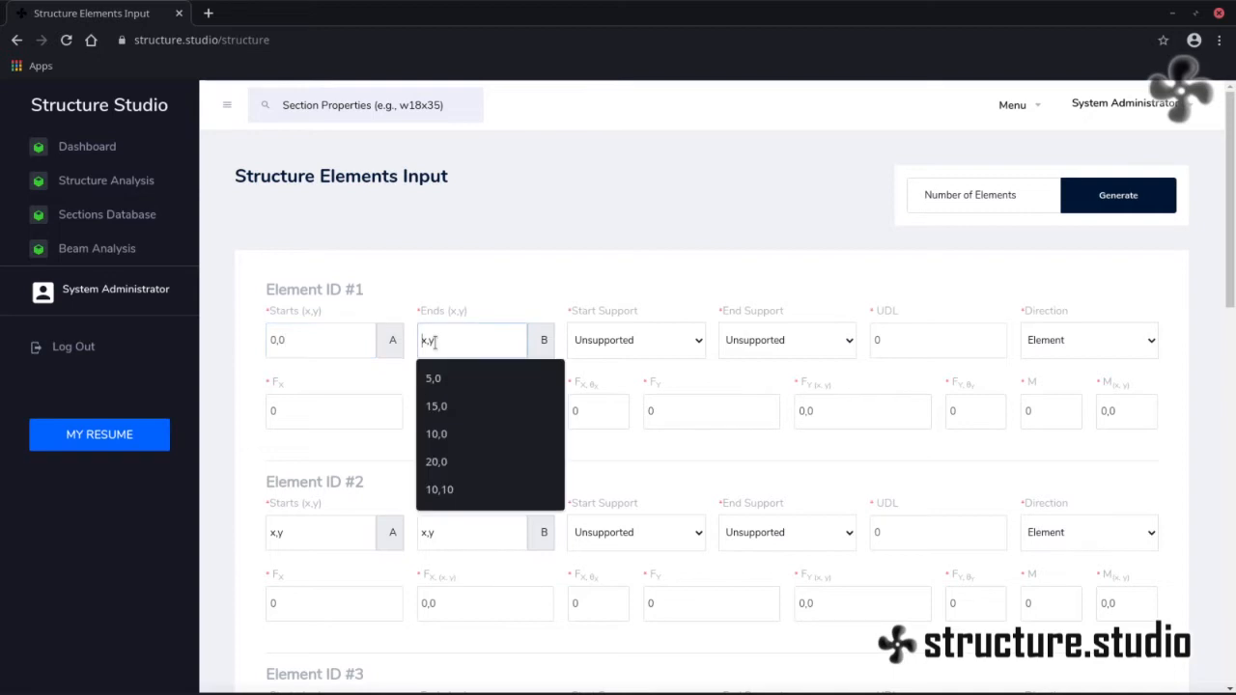
text(15)
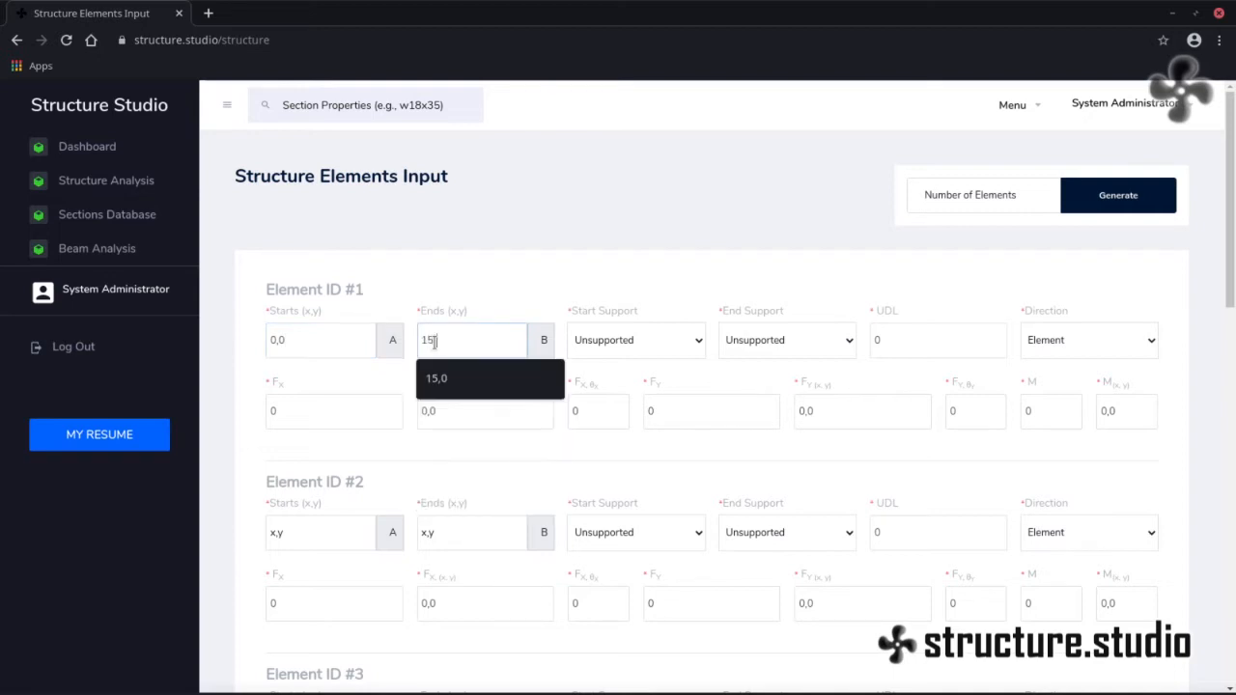
text(,0)
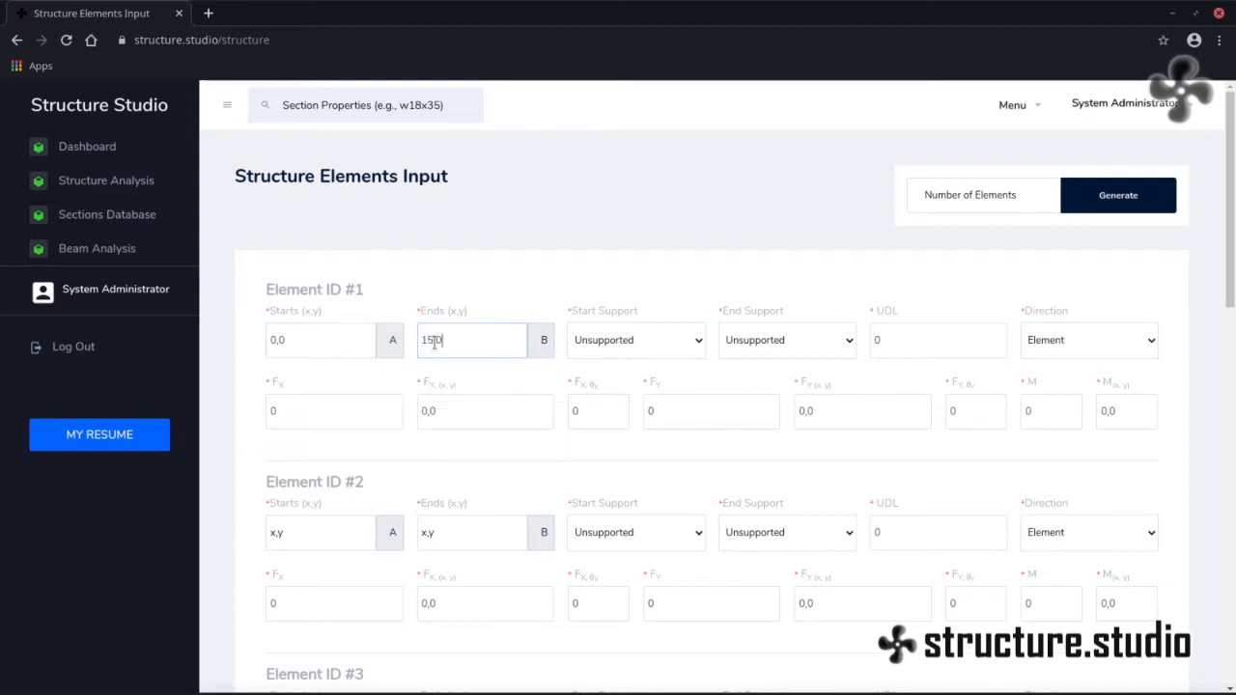
click(649, 346)
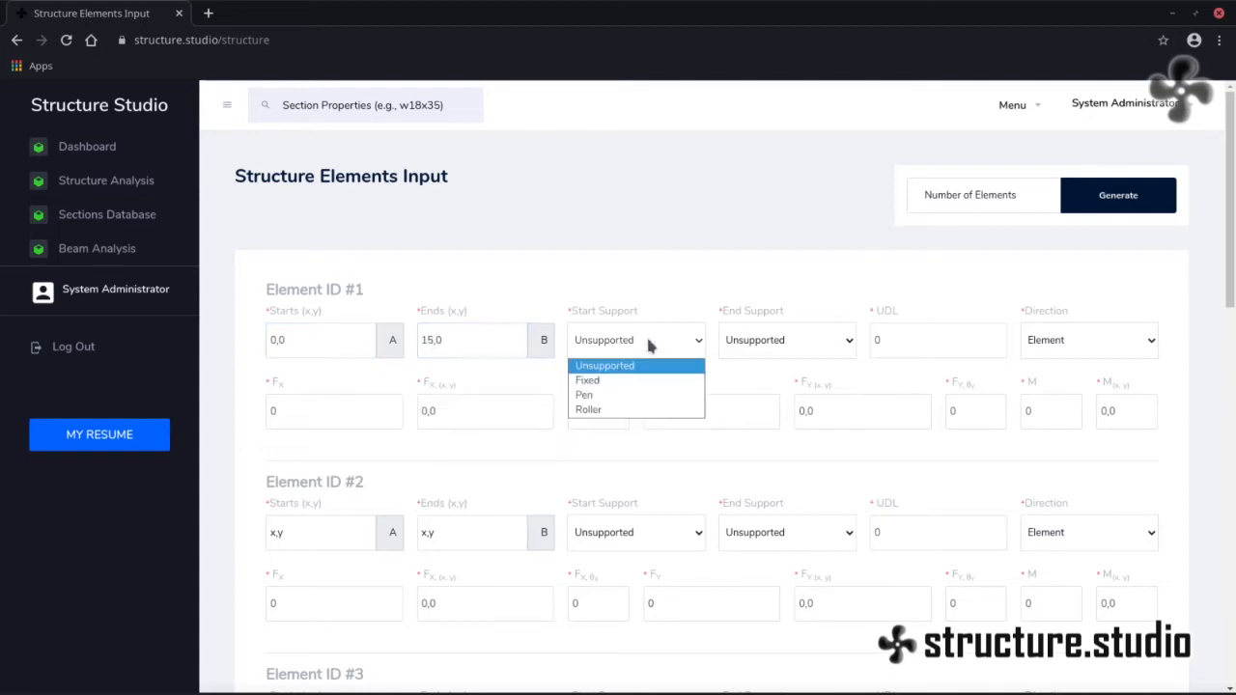
click(620, 397)
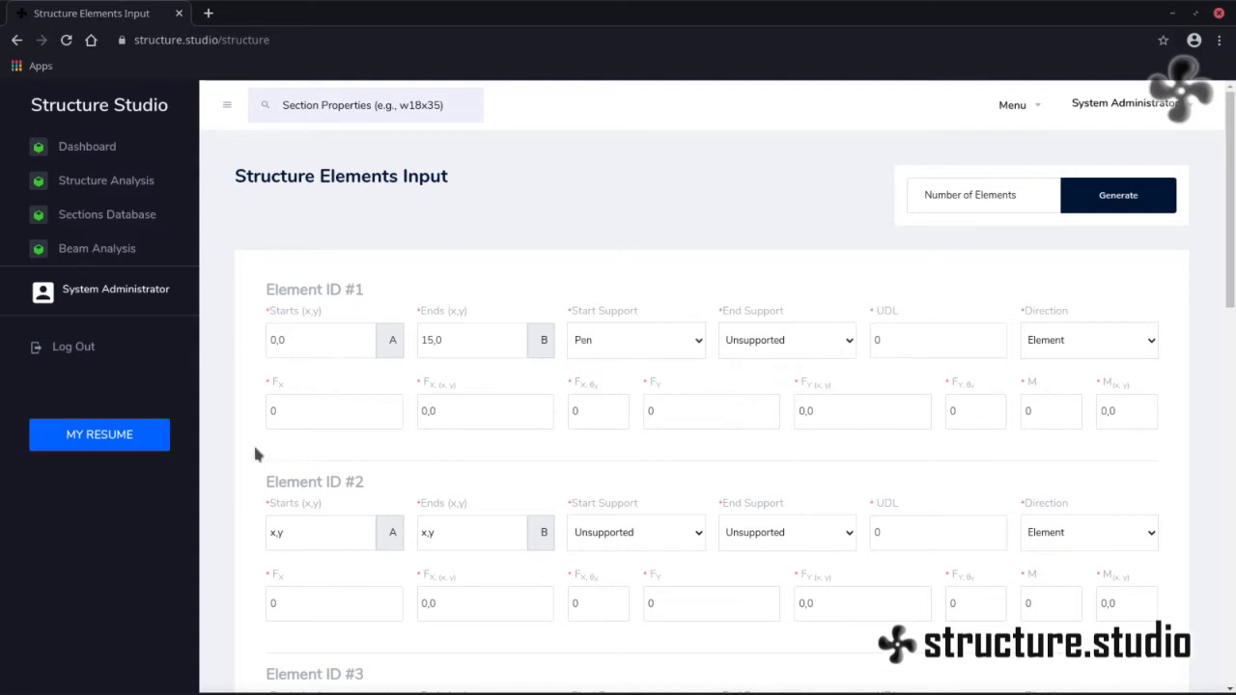
- Define Element #2 from 15,0 to 30,0 with a Pen end support
scroll(248, 444, down, 1)
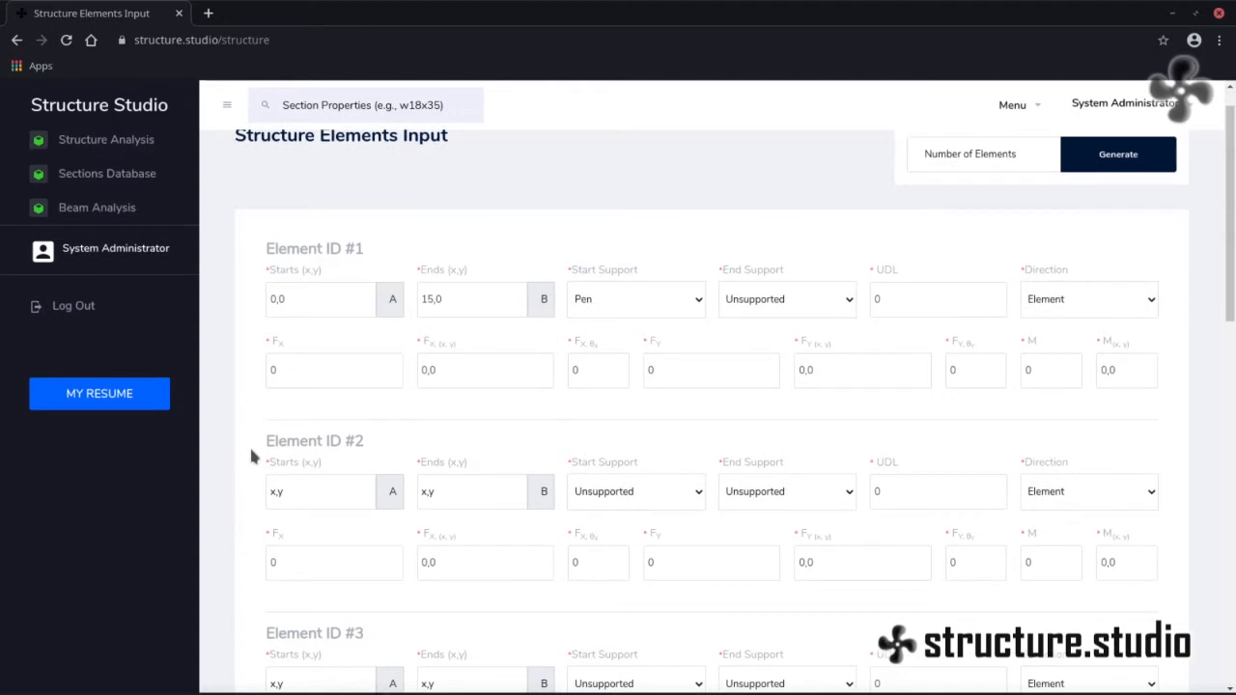
click(303, 492)
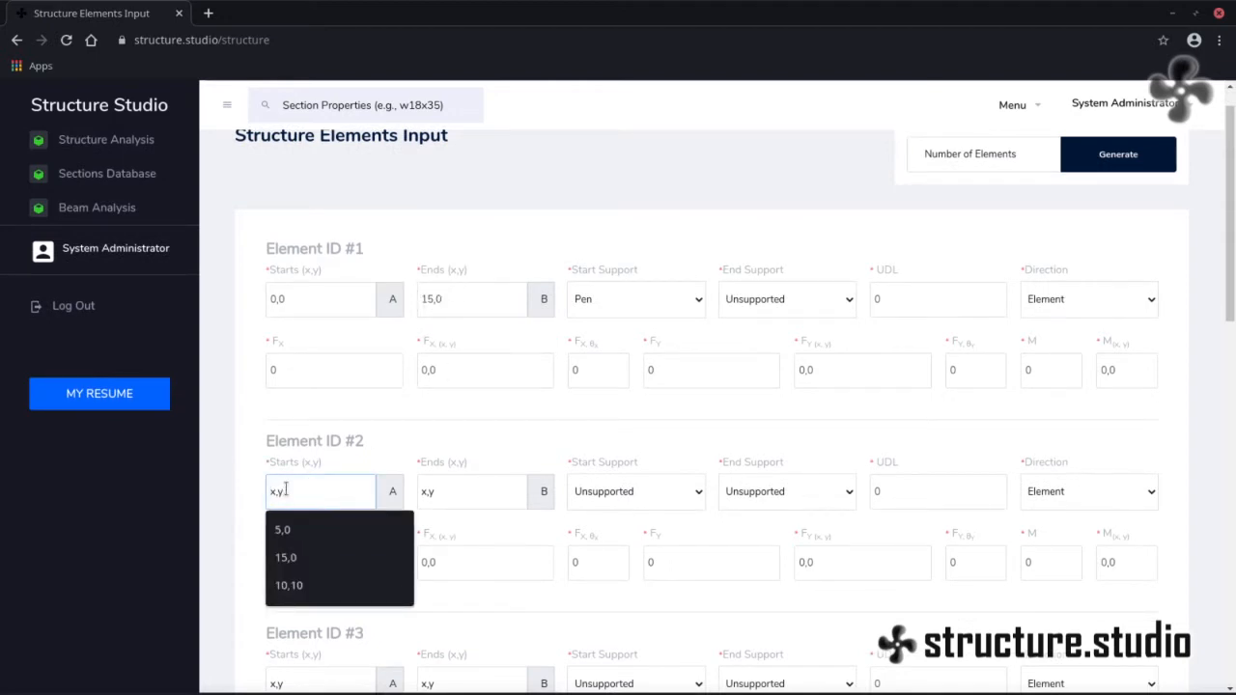
text(15,0)
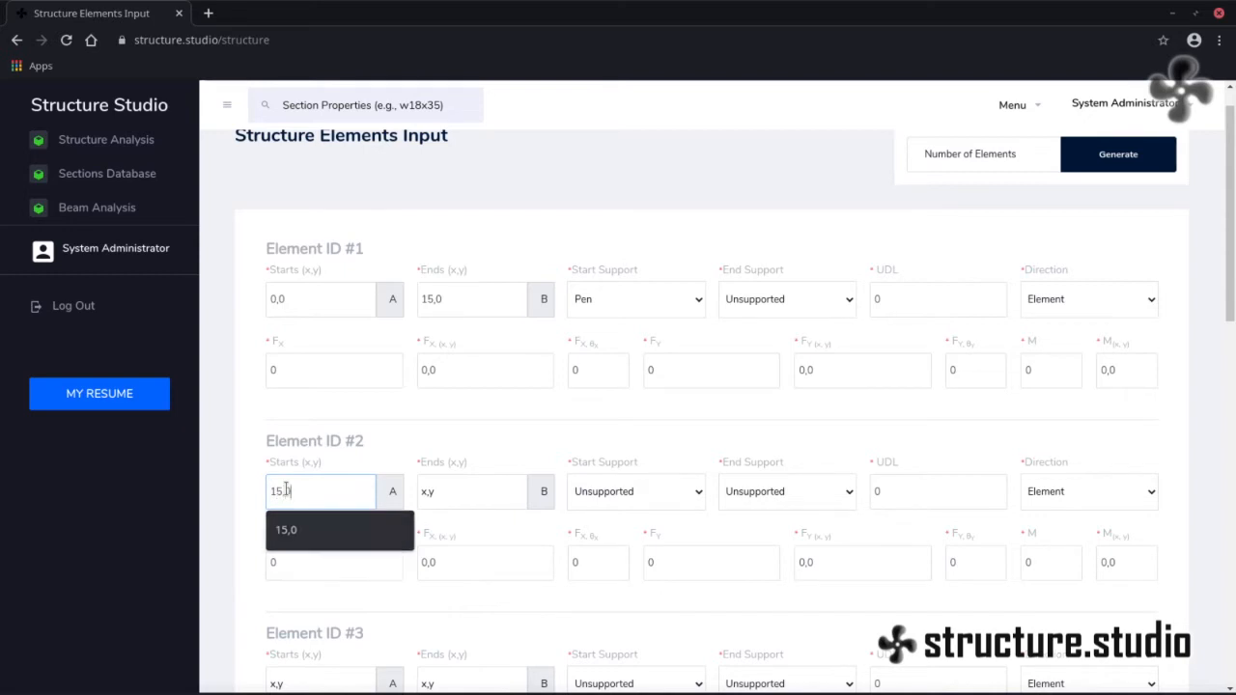
click(423, 491)
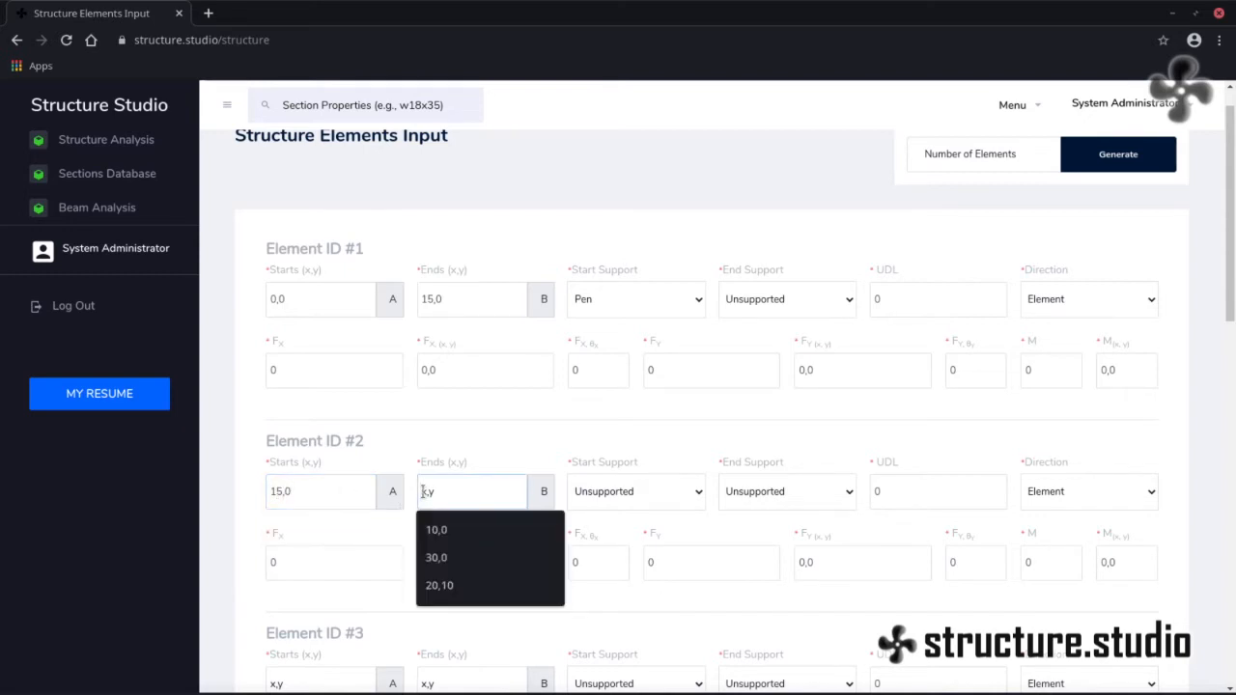
text(30,0)
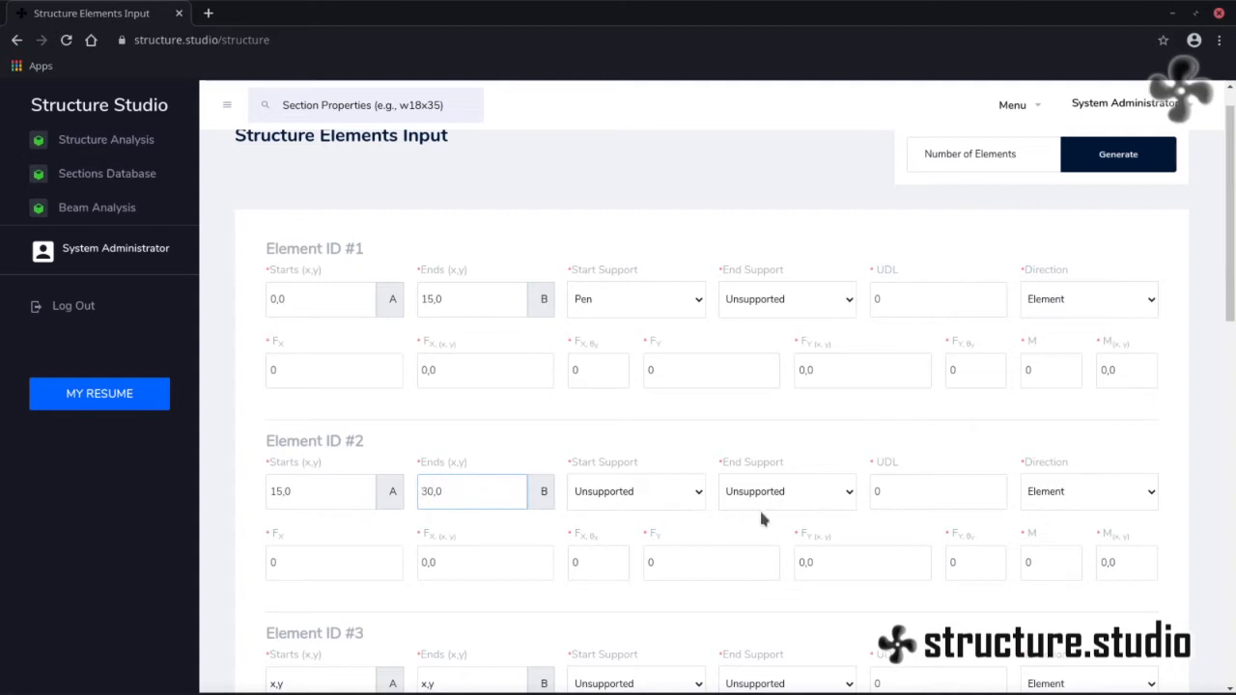
click(818, 500)
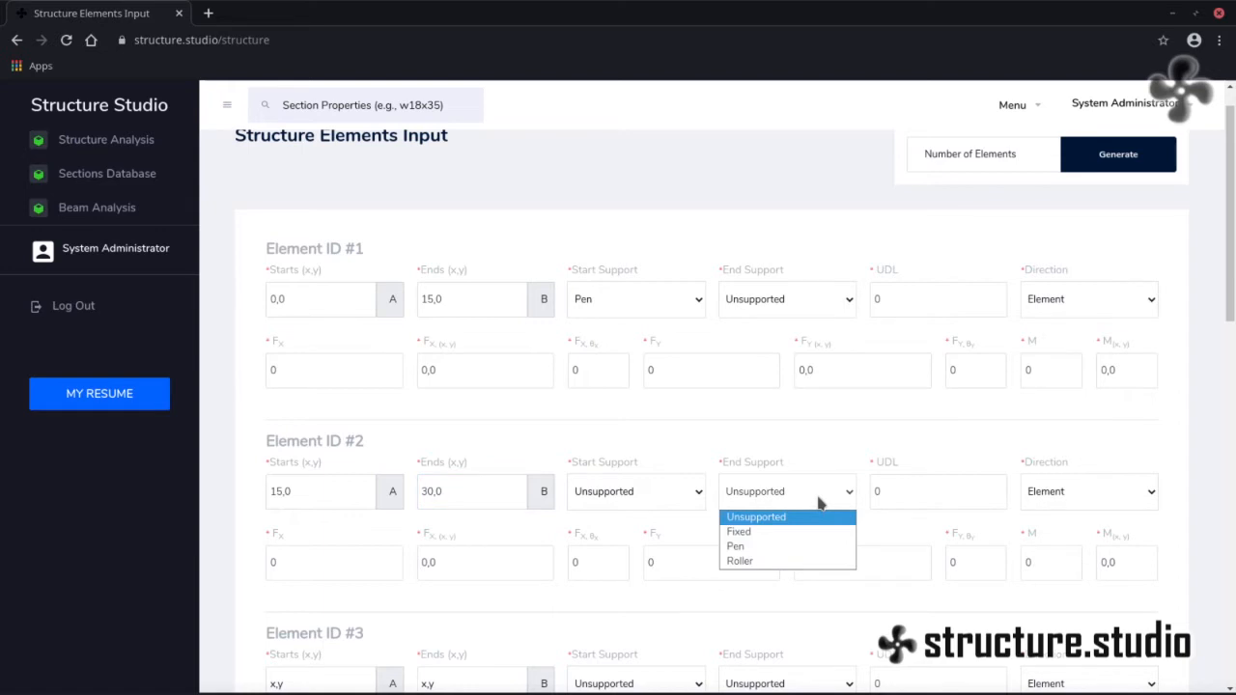
click(760, 547)
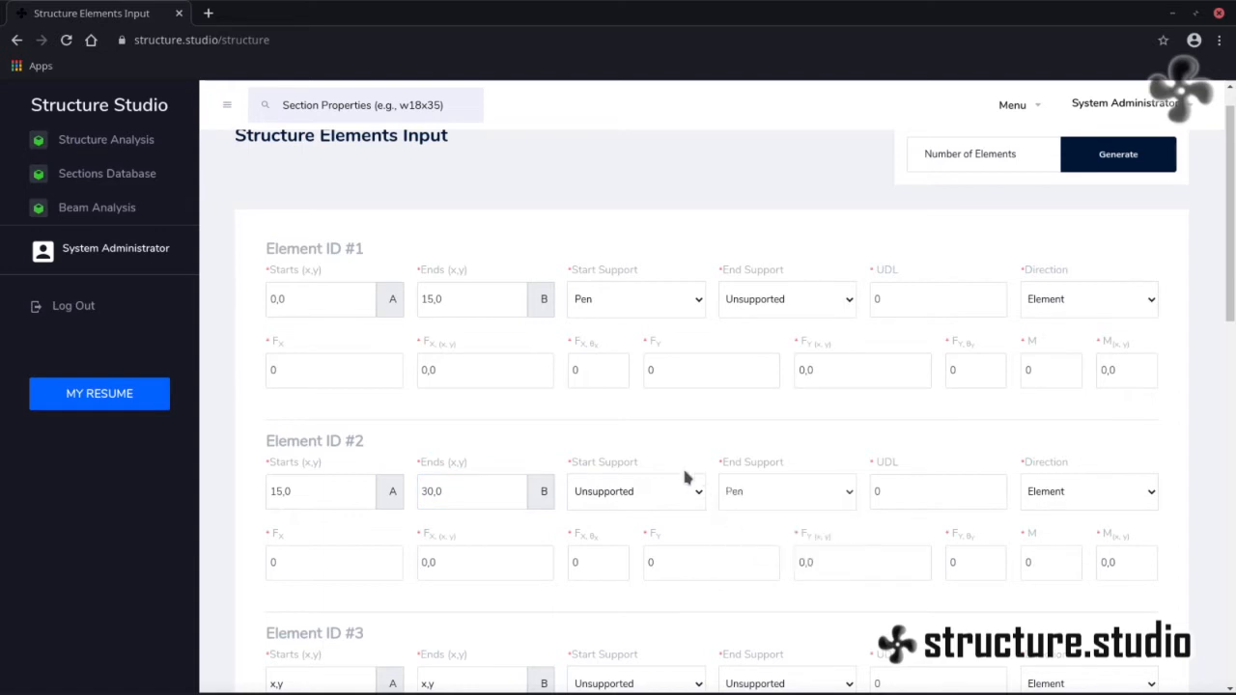
- Consult the truss drawing in LibreCAD, and back in the browser set Element #3 to start at 0,0 and end at 10,10
scroll(659, 449, down, 4)
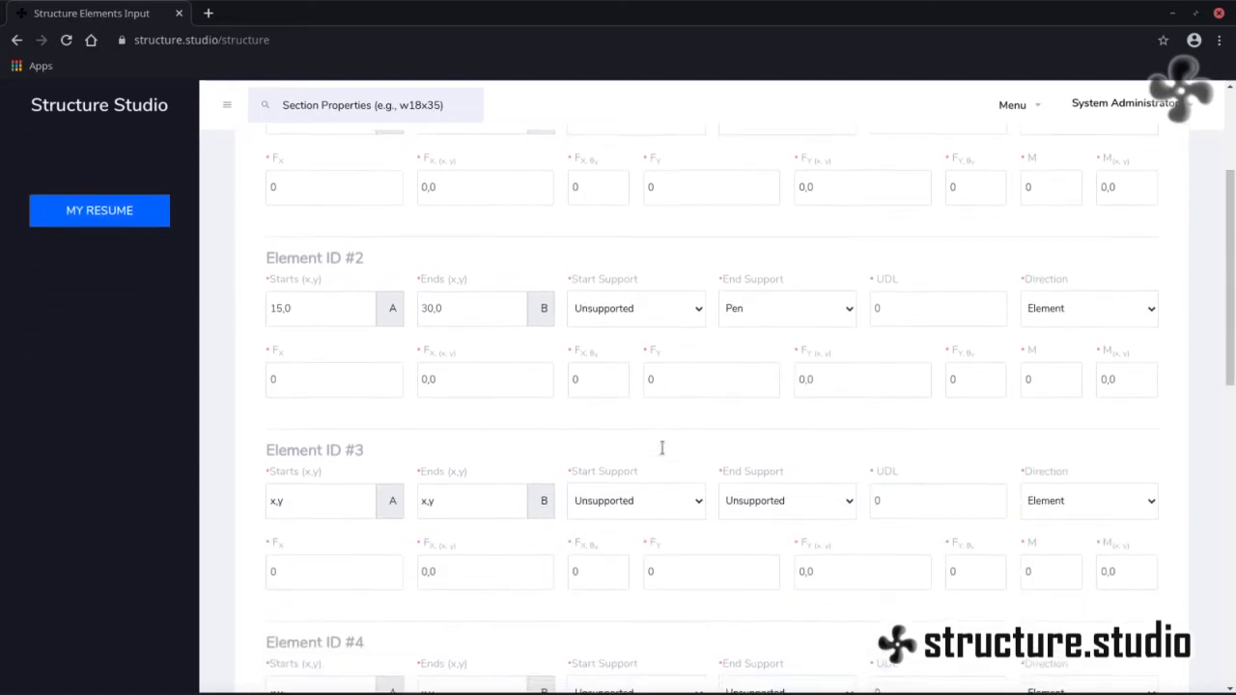
key(alt+Tab)
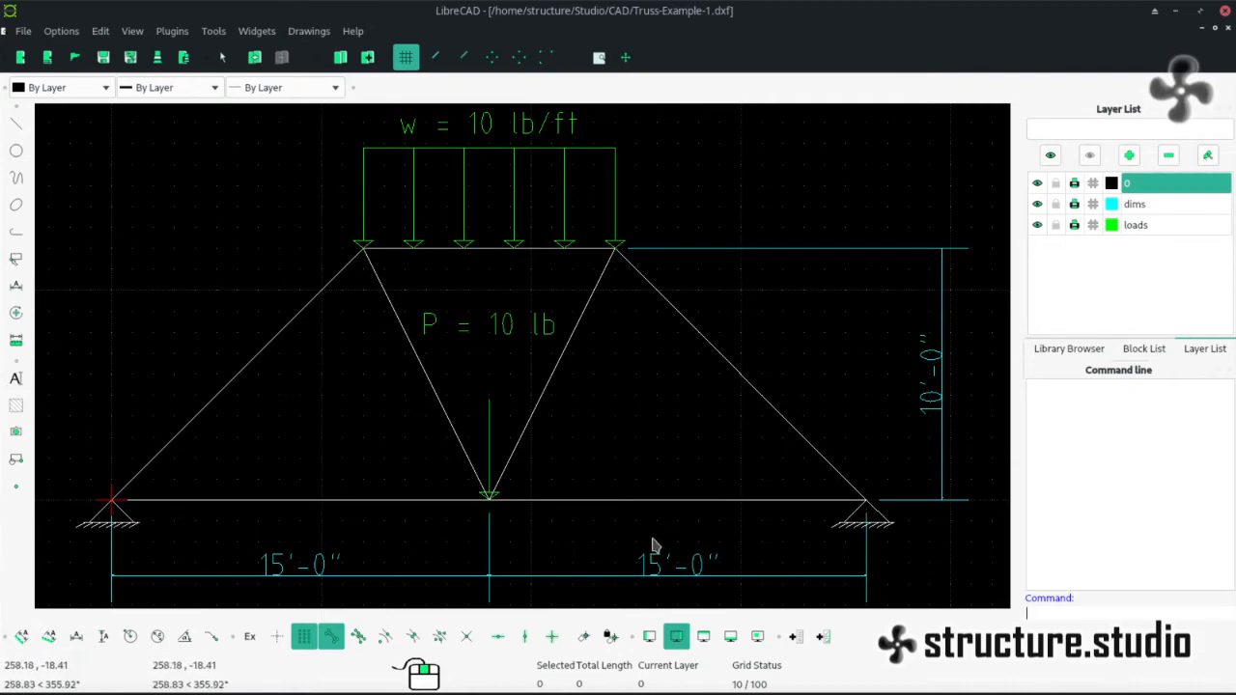
key(alt+Tab)
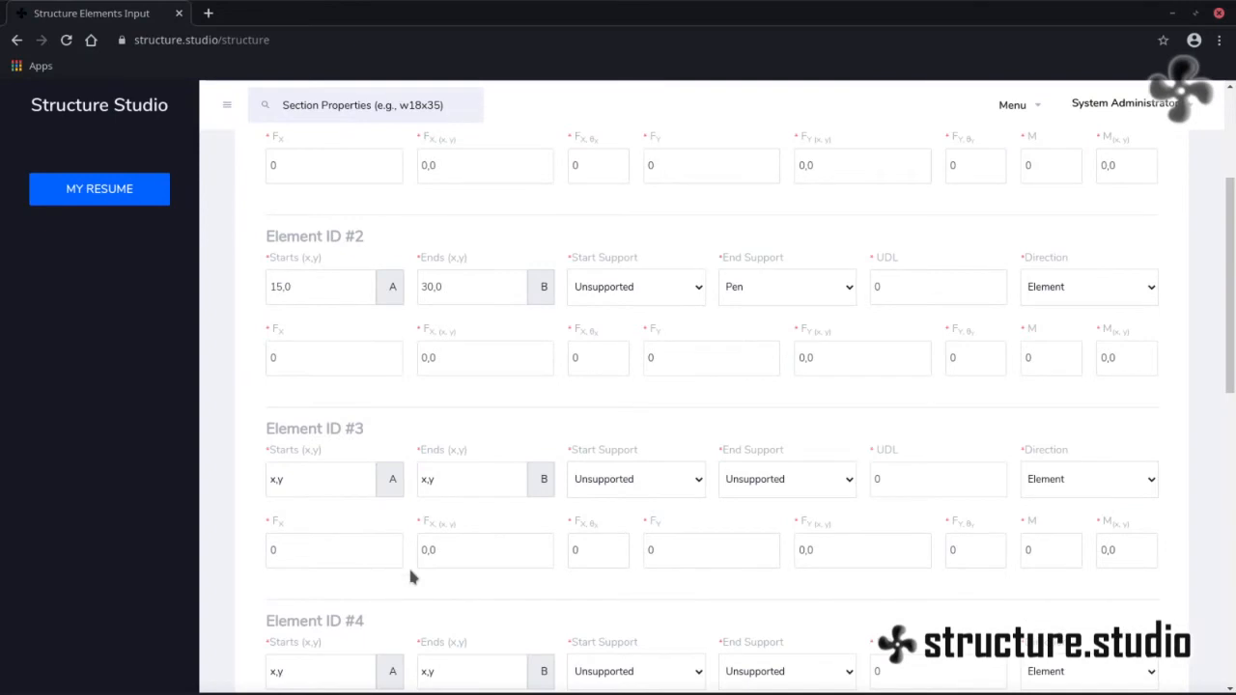
scroll(409, 577, down, 1)
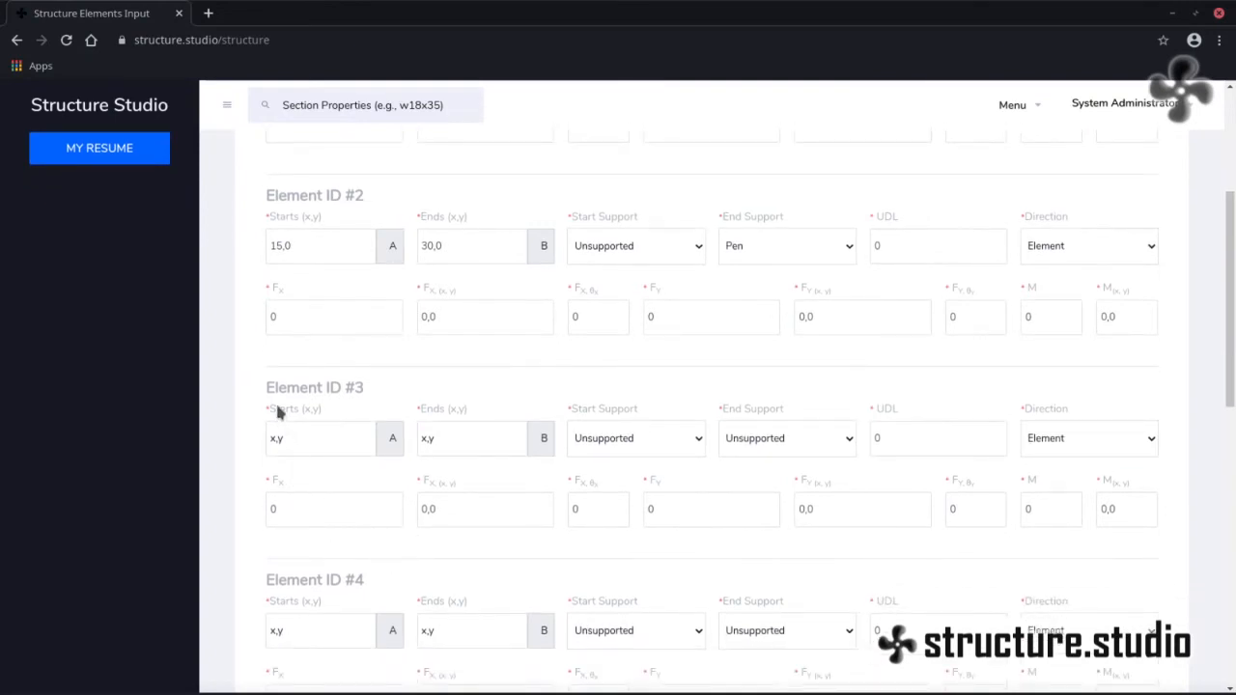
key(alt+Tab)
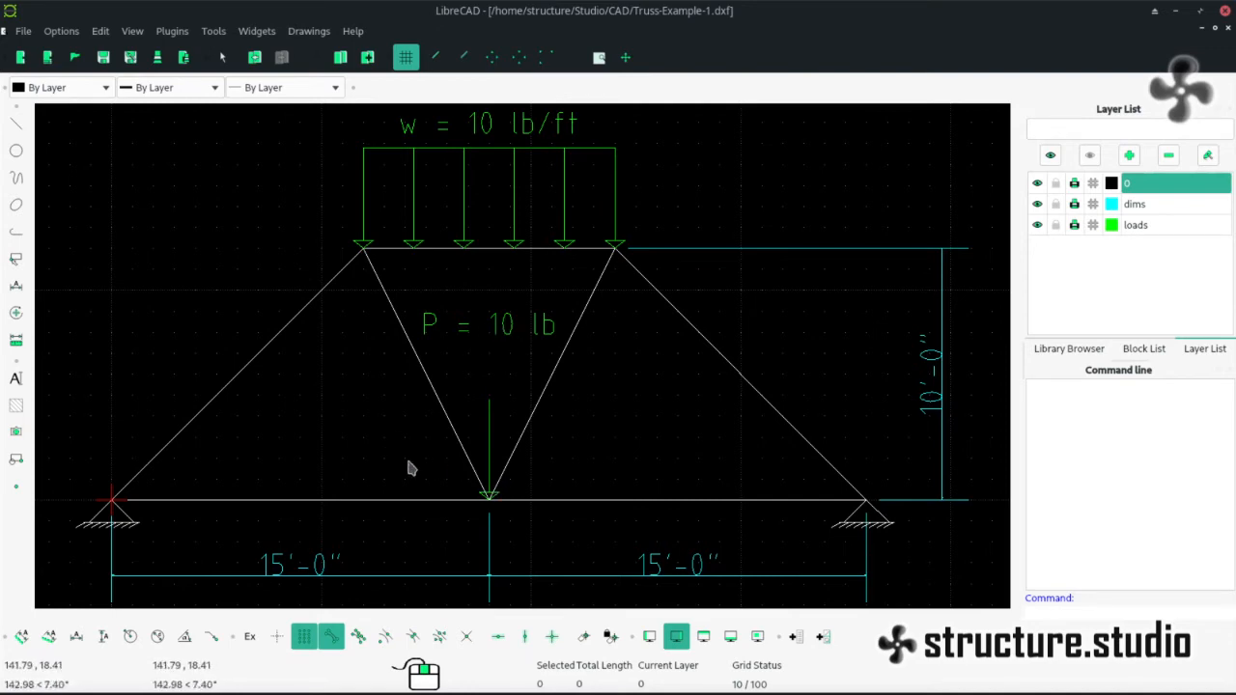
key(alt+Tab)
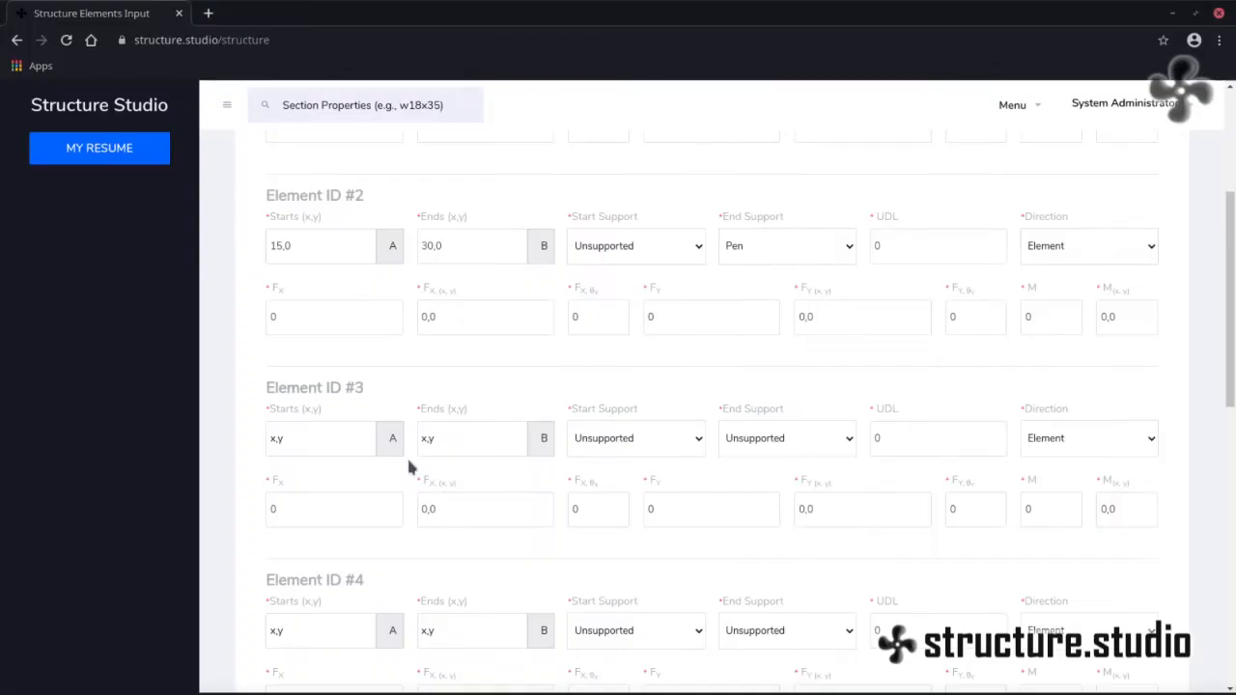
click(290, 435)
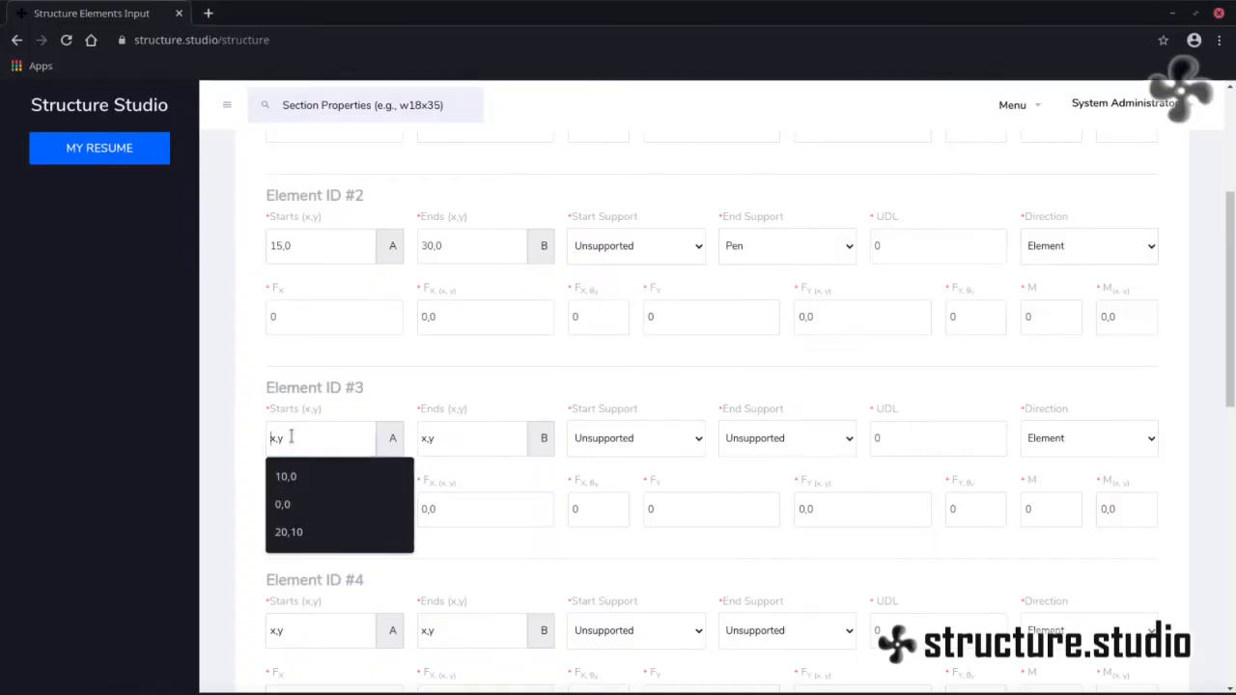
text(0,0)
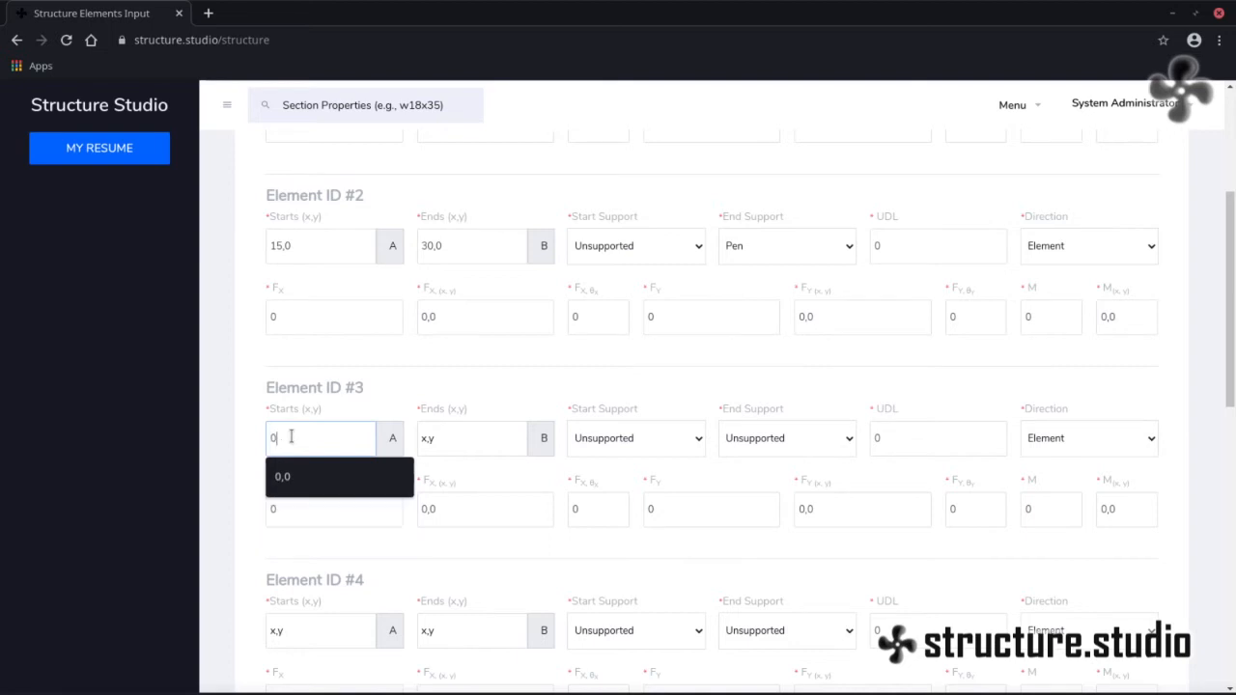
click(421, 439)
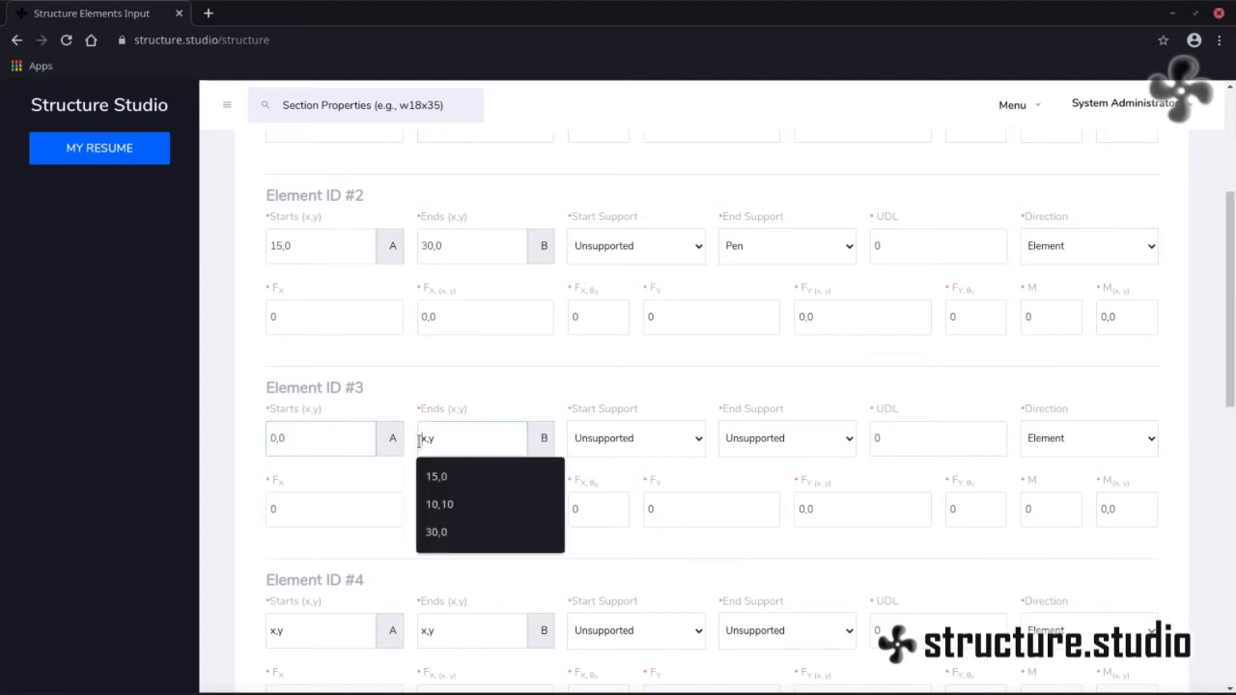
text(10,1)
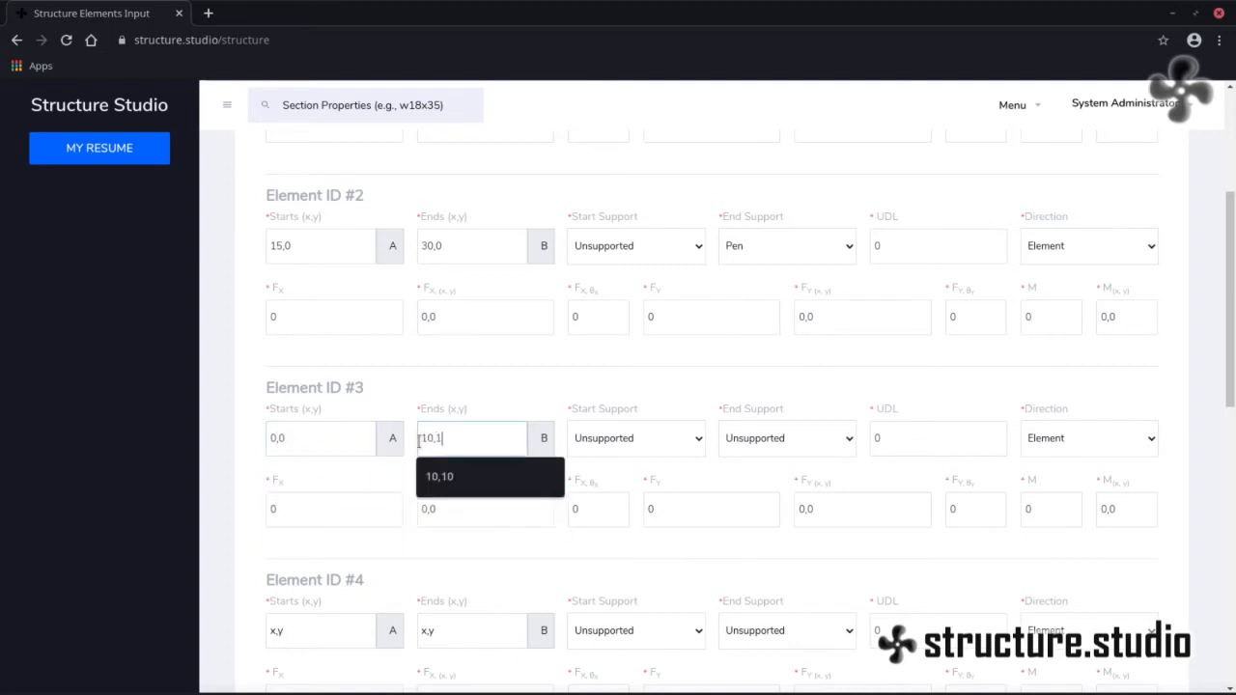
text(0)
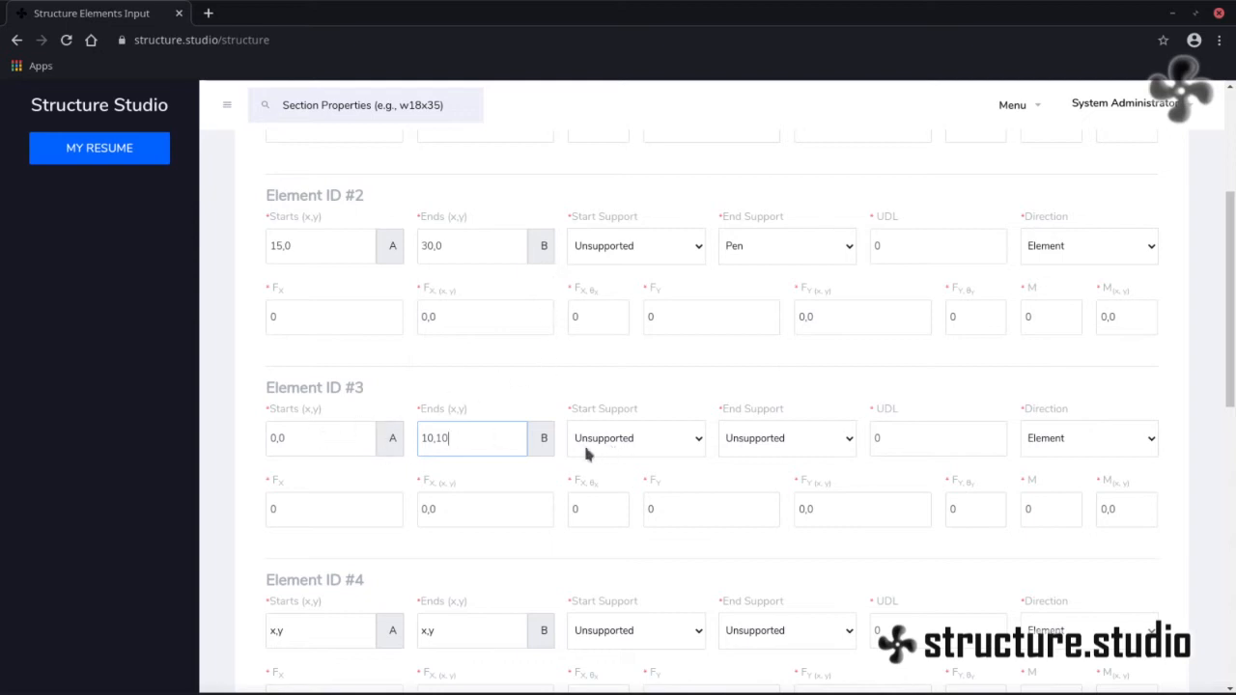
- Define Element #4 with a start at 10,10 and an end at 15,0
click(249, 455)
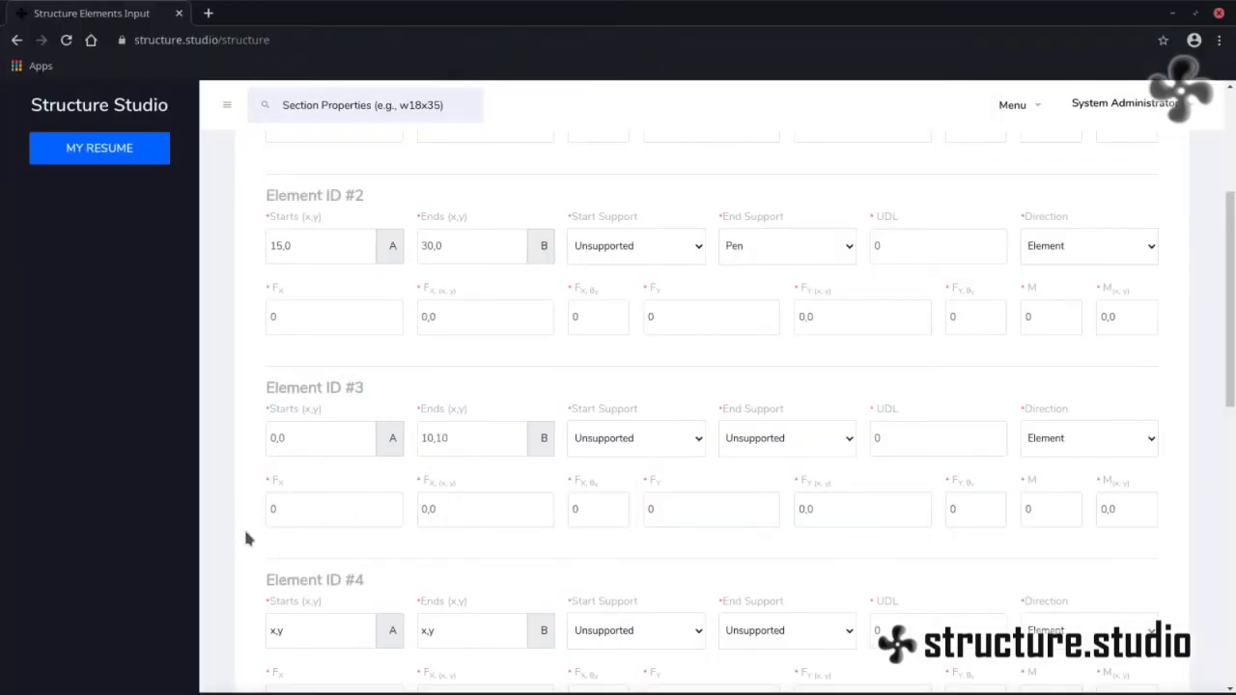
scroll(247, 537, down, 2)
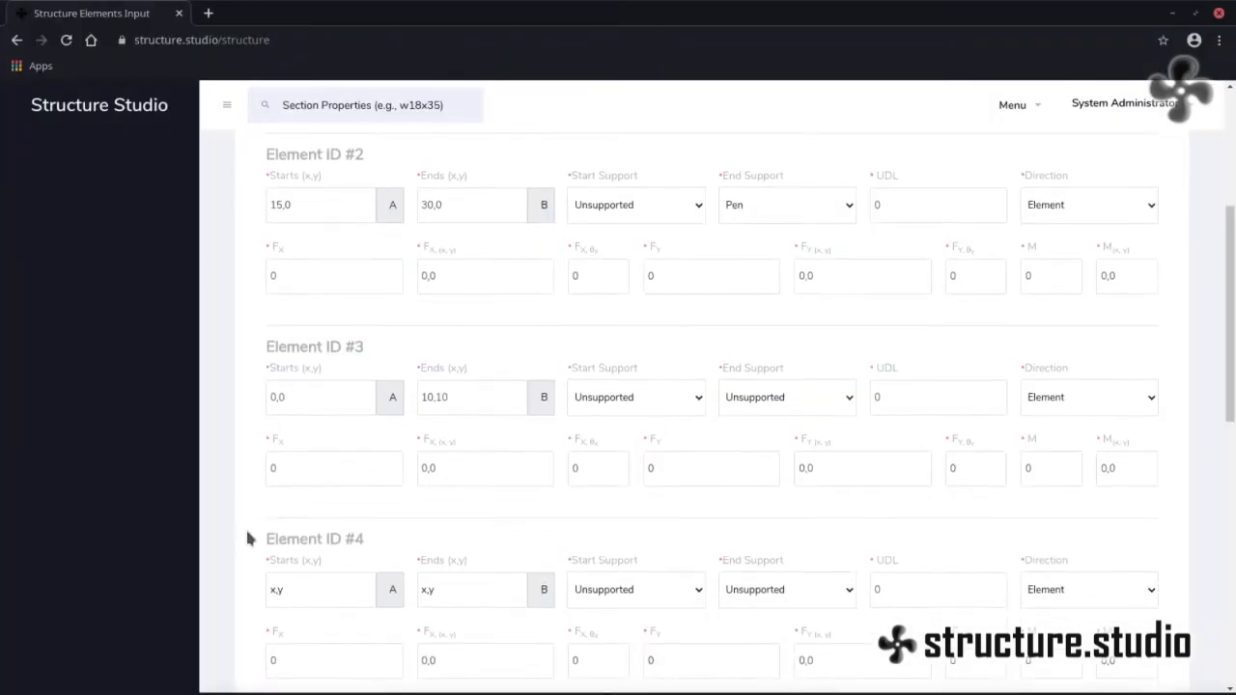
click(271, 507)
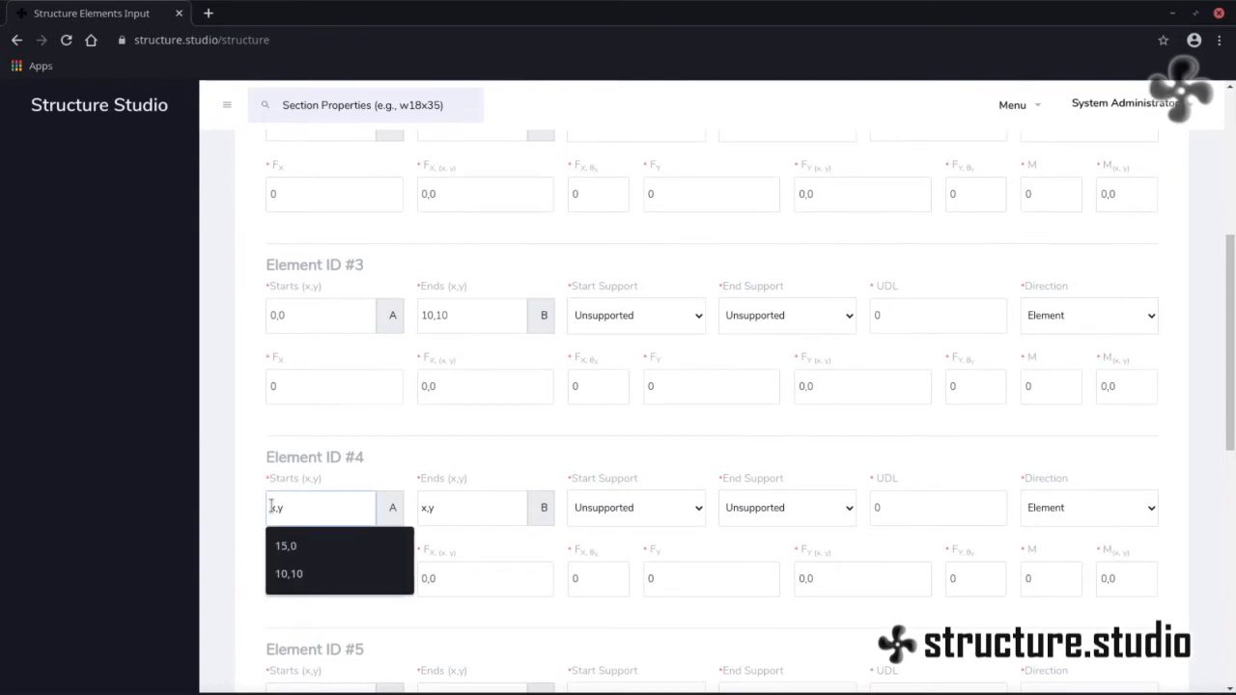
text(10,10)
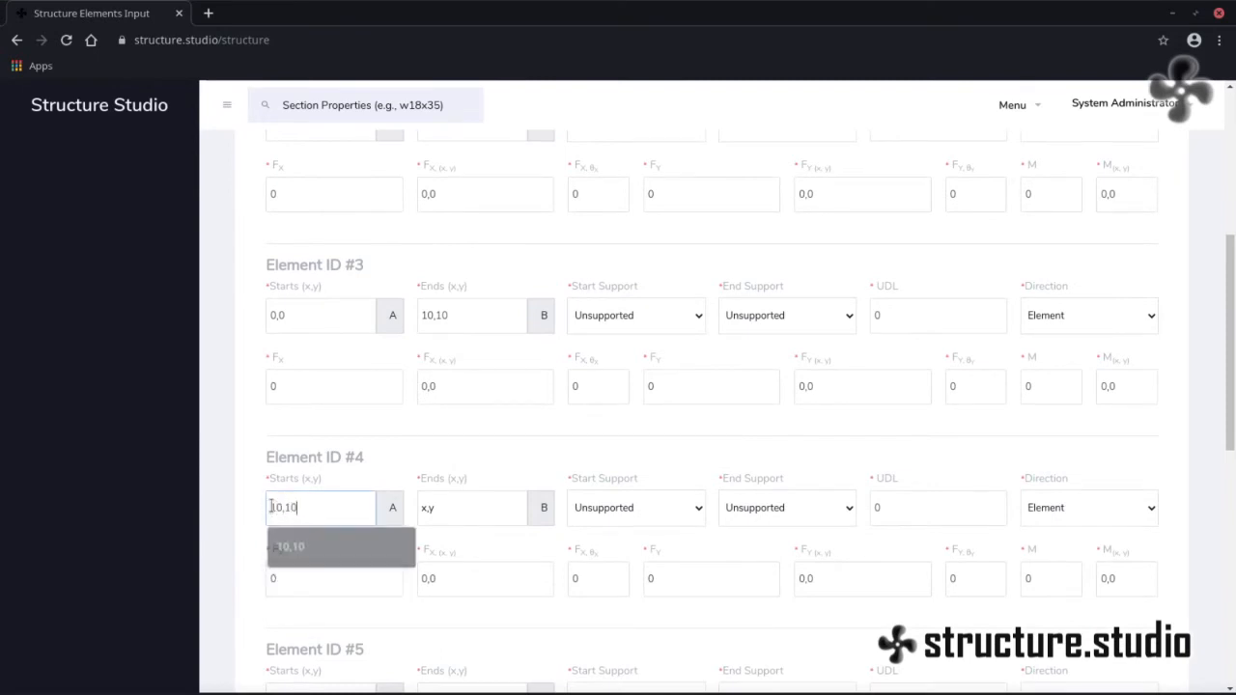
click(421, 509)
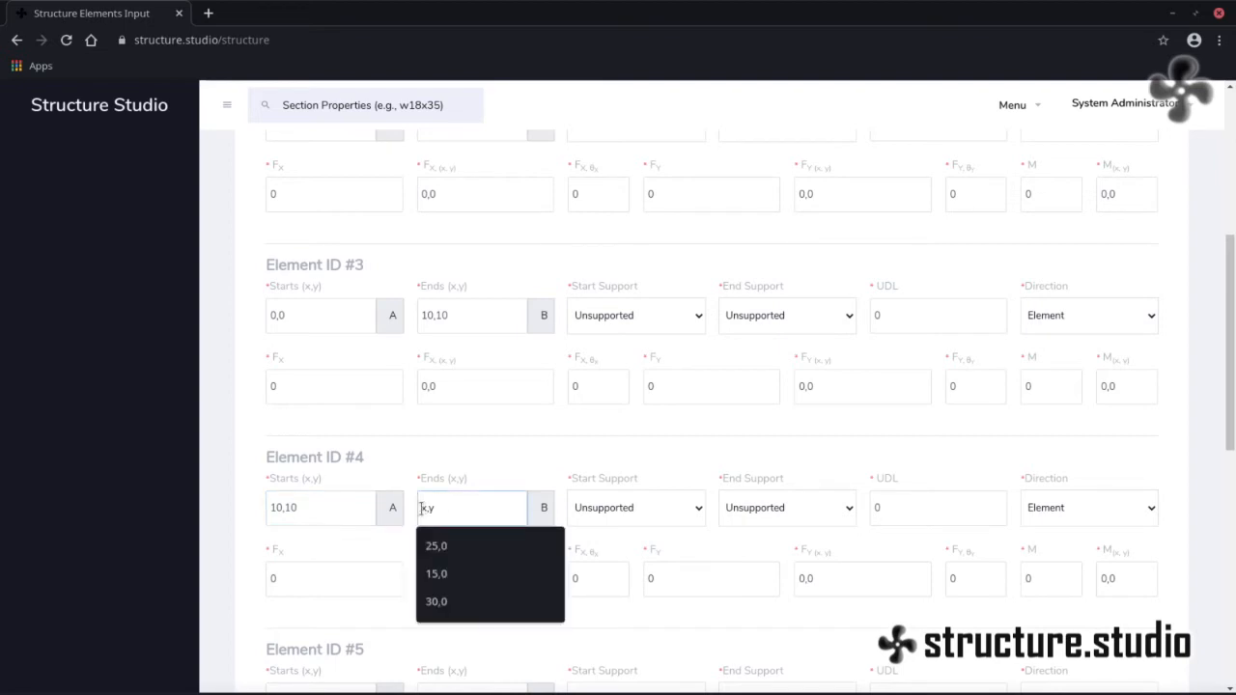
text(15,0)
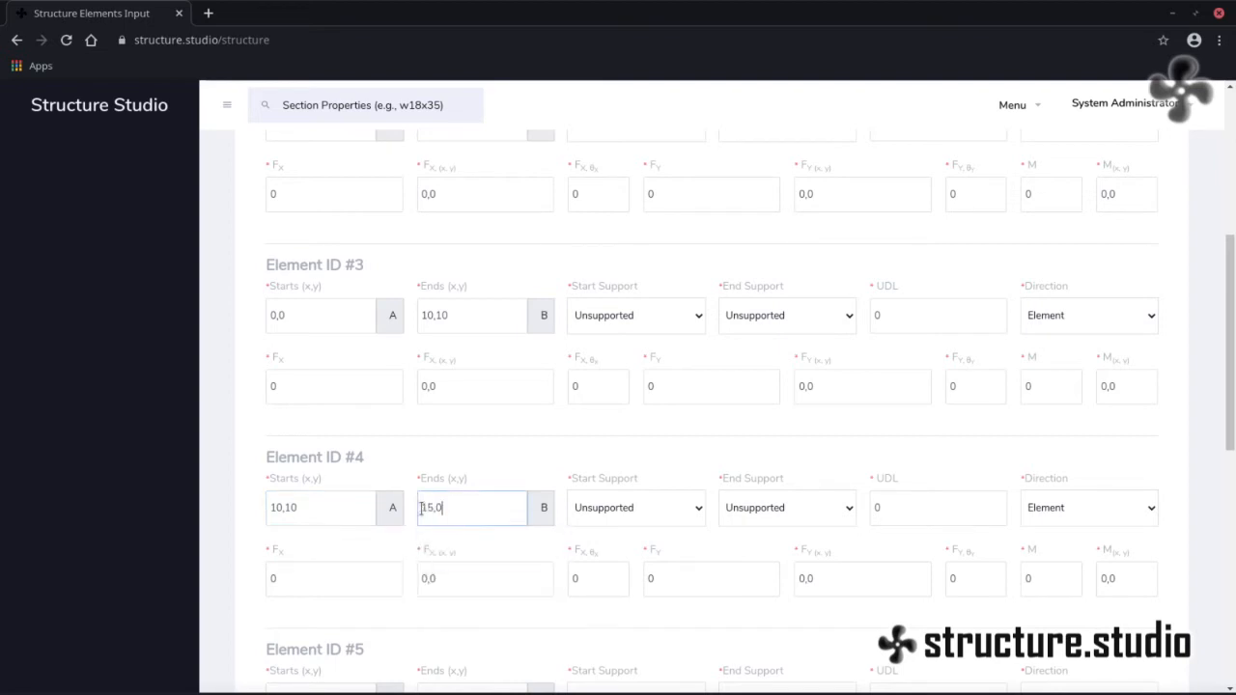
click(240, 558)
- Define Element #5 with a start at 15,0 and an end at 20,10
scroll(240, 558, down, 6)
scroll(241, 555, down, 1)
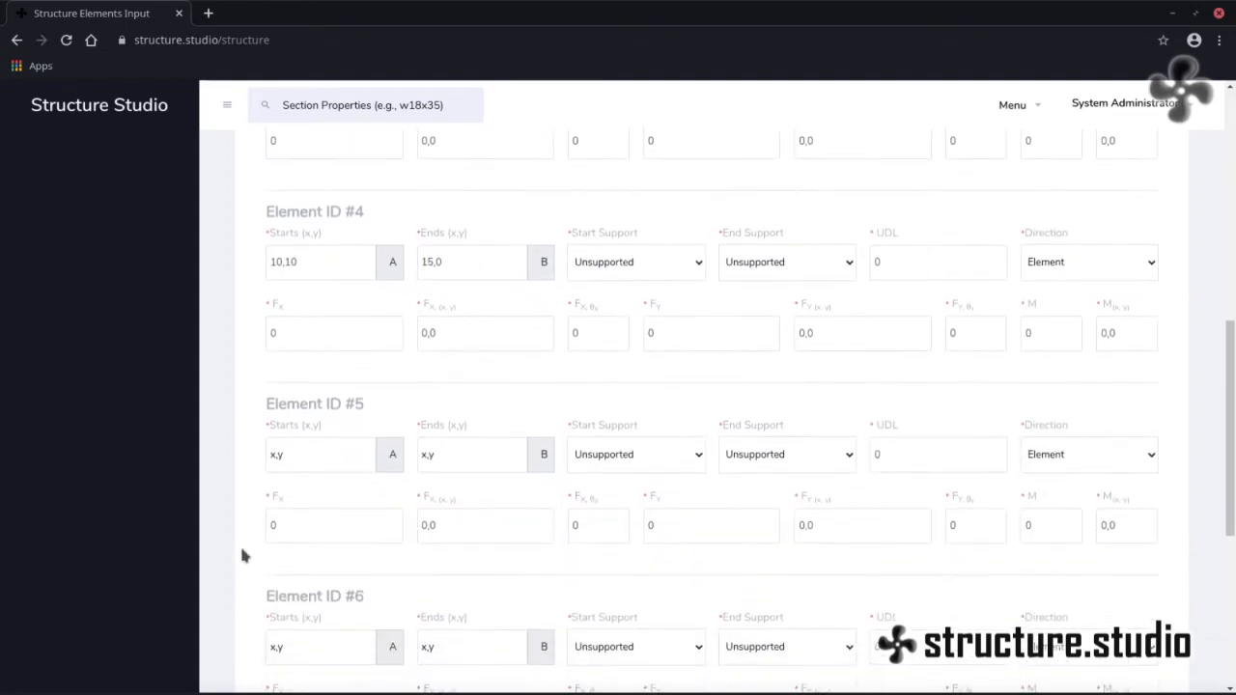
click(270, 454)
text(15,)
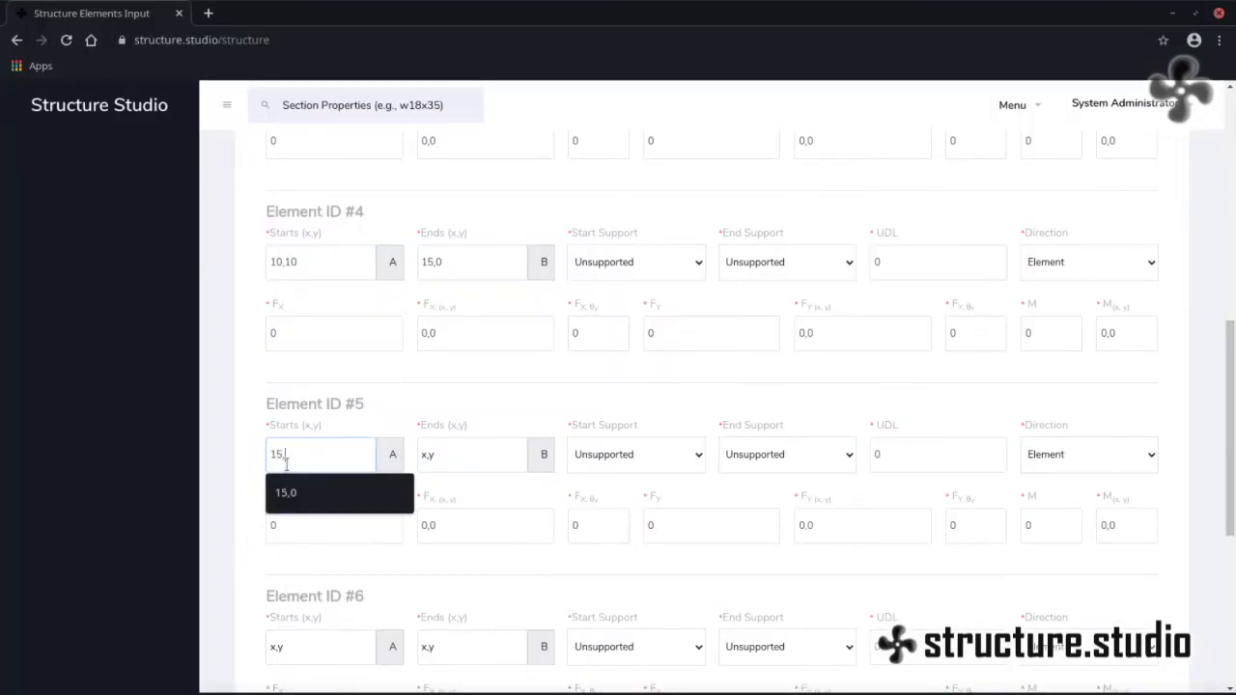
text(0)
click(431, 458)
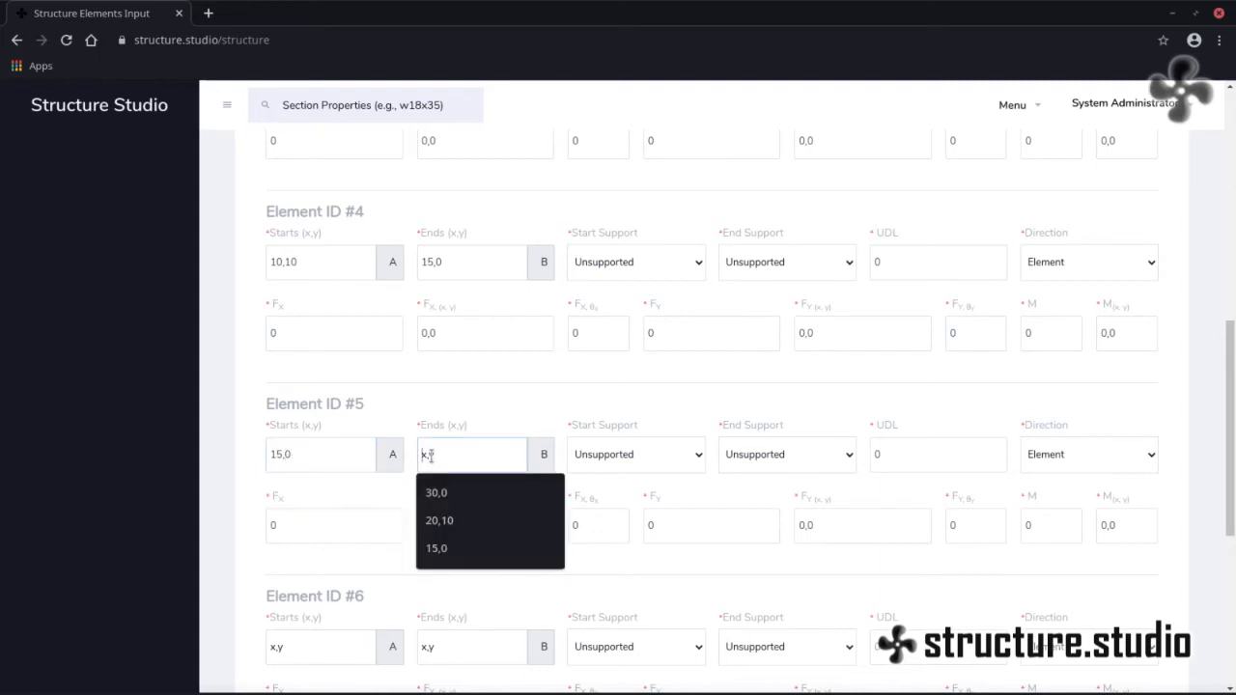
text(20,1)
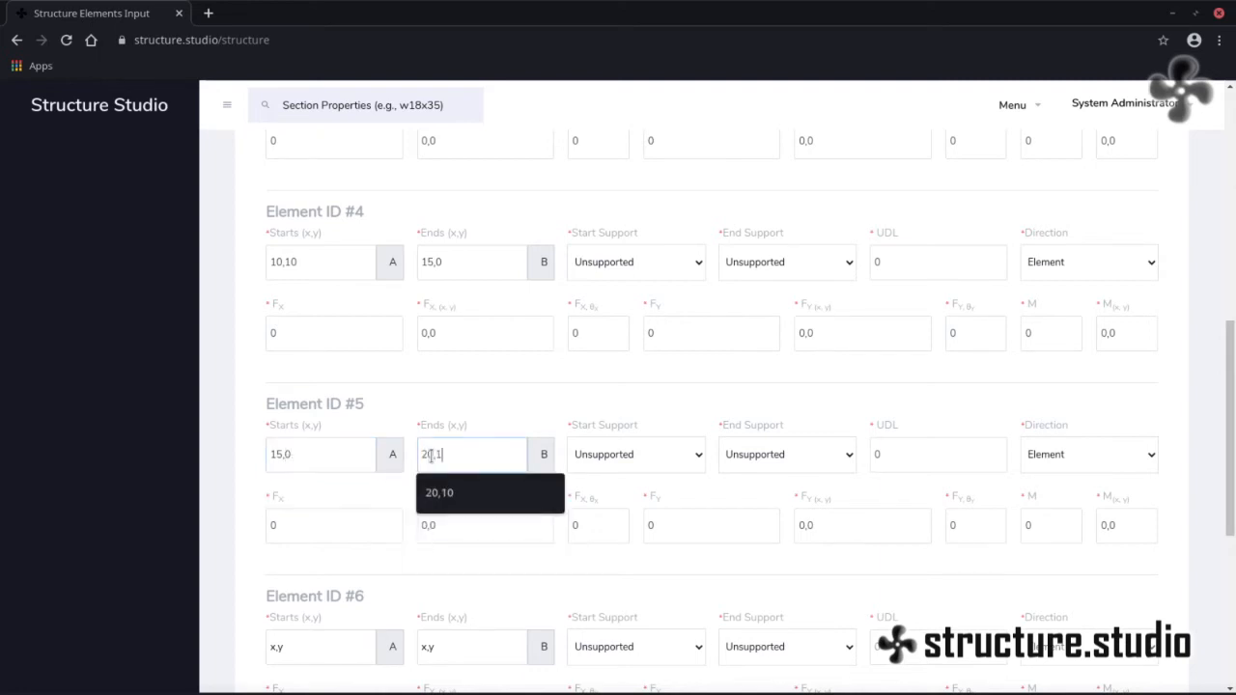
text(0)
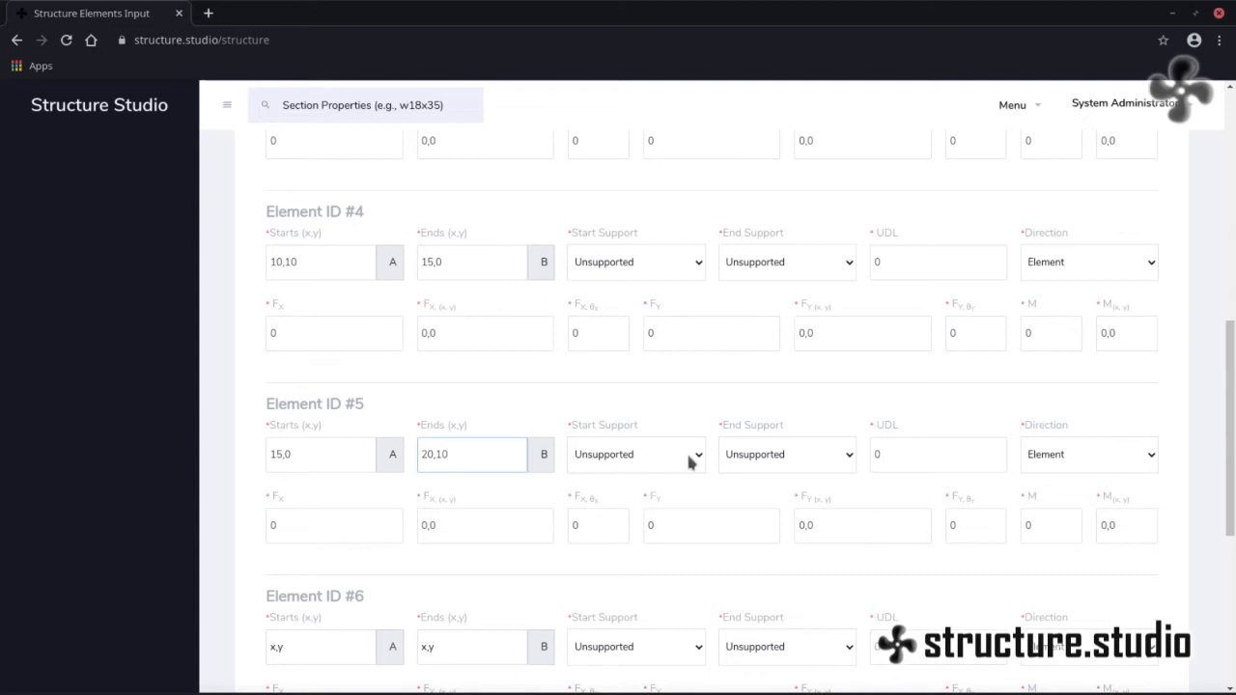
click(251, 499)
- Define Element #6 with a start at 20,10 and an end at 30,0
scroll(251, 500, down, 2)
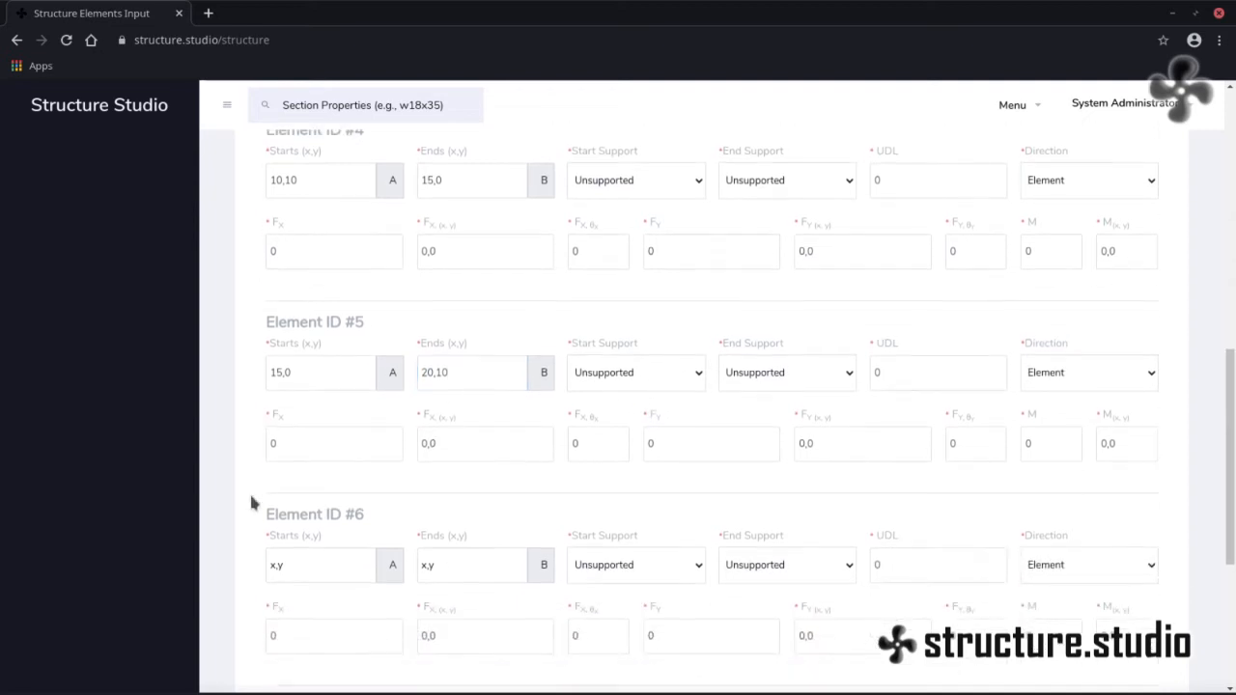
scroll(251, 502, down, 1)
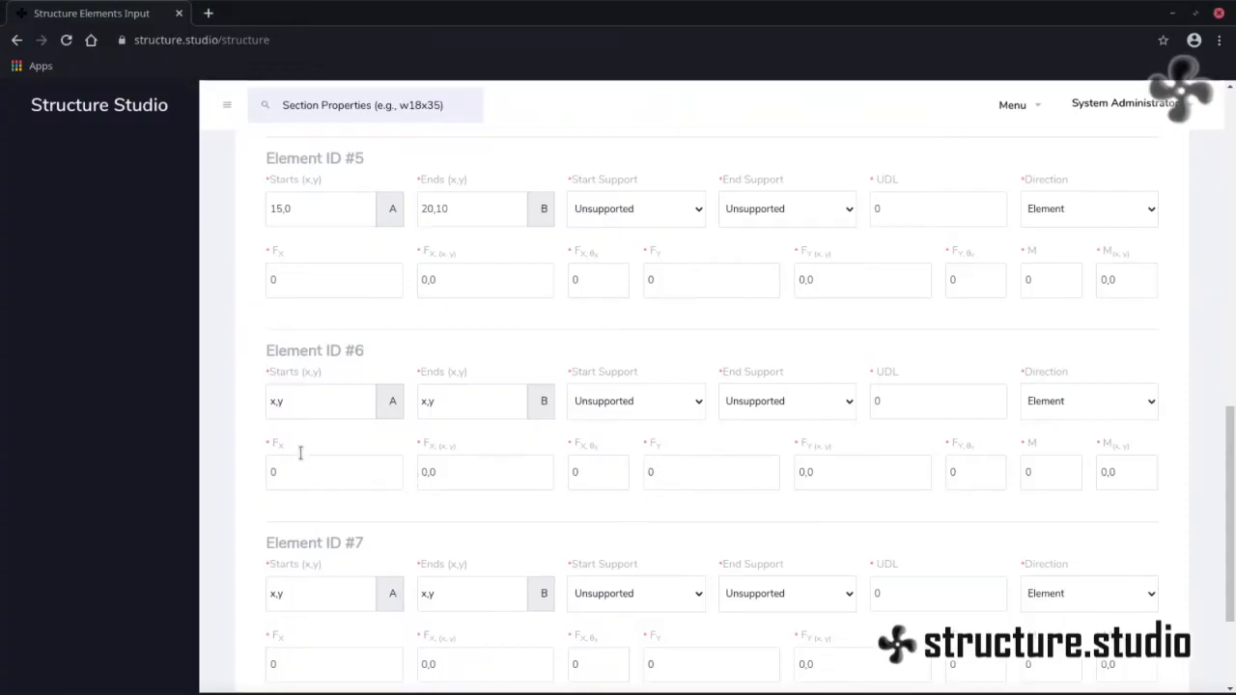
click(270, 401)
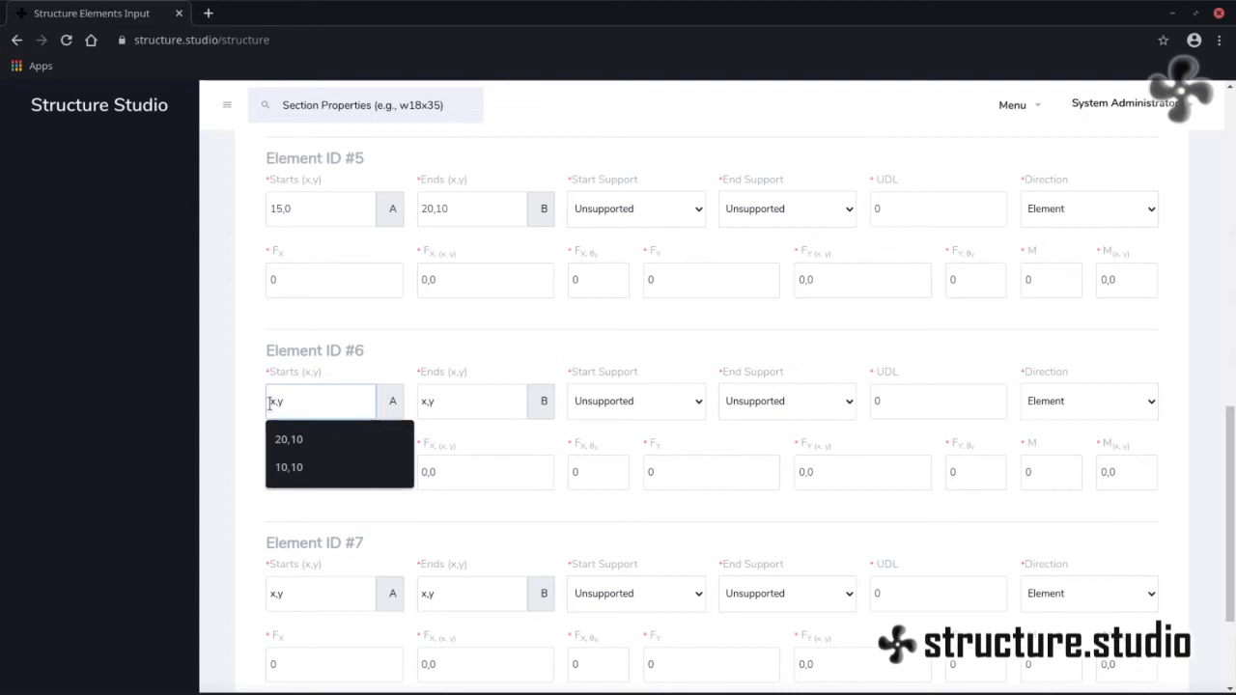
text(20)
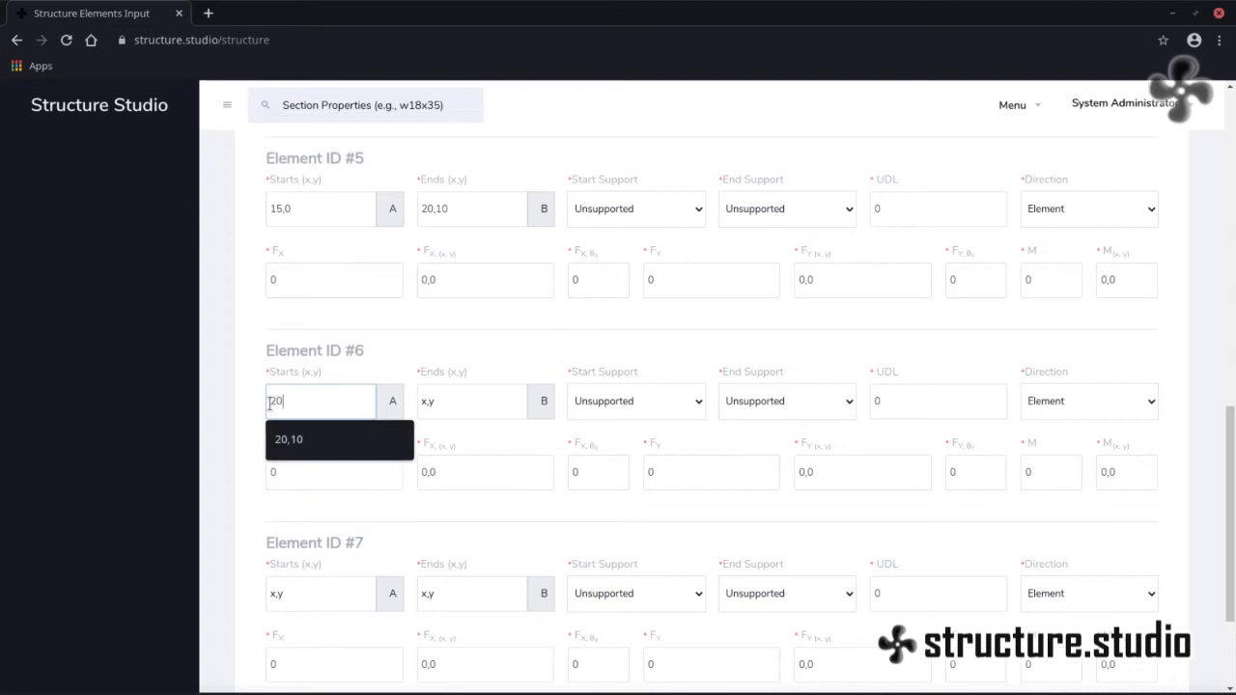
text(,10)
click(426, 400)
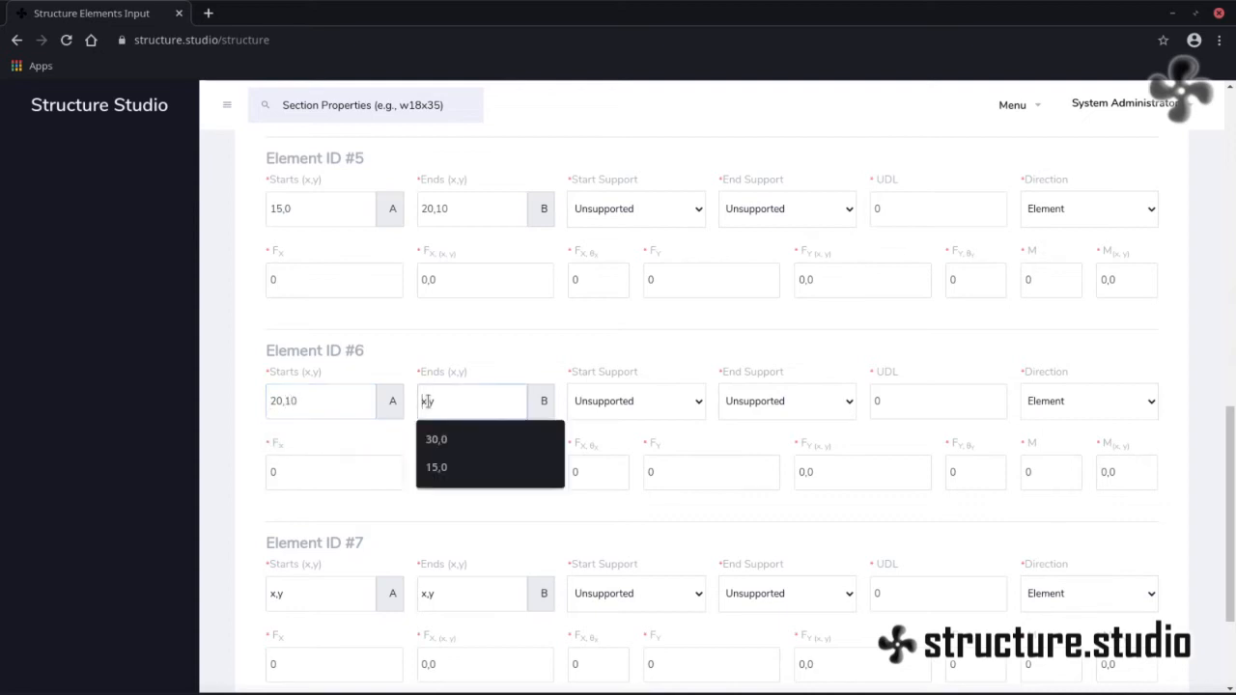
text(3)
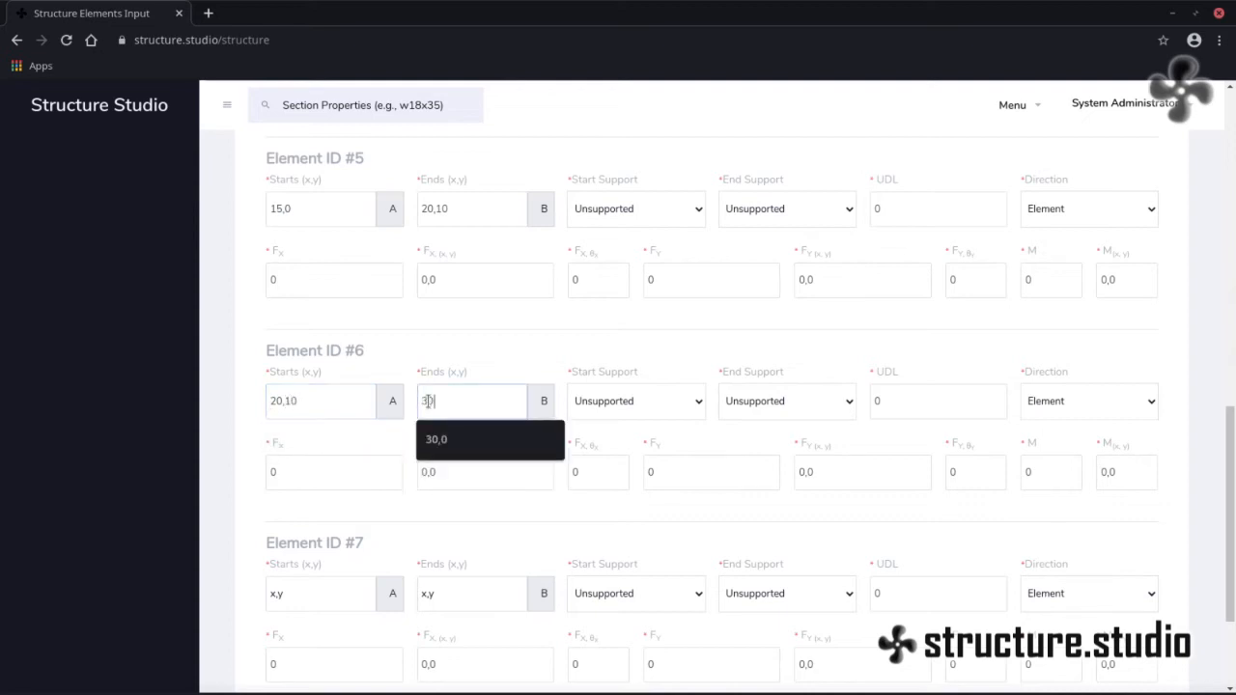
text(0,0)
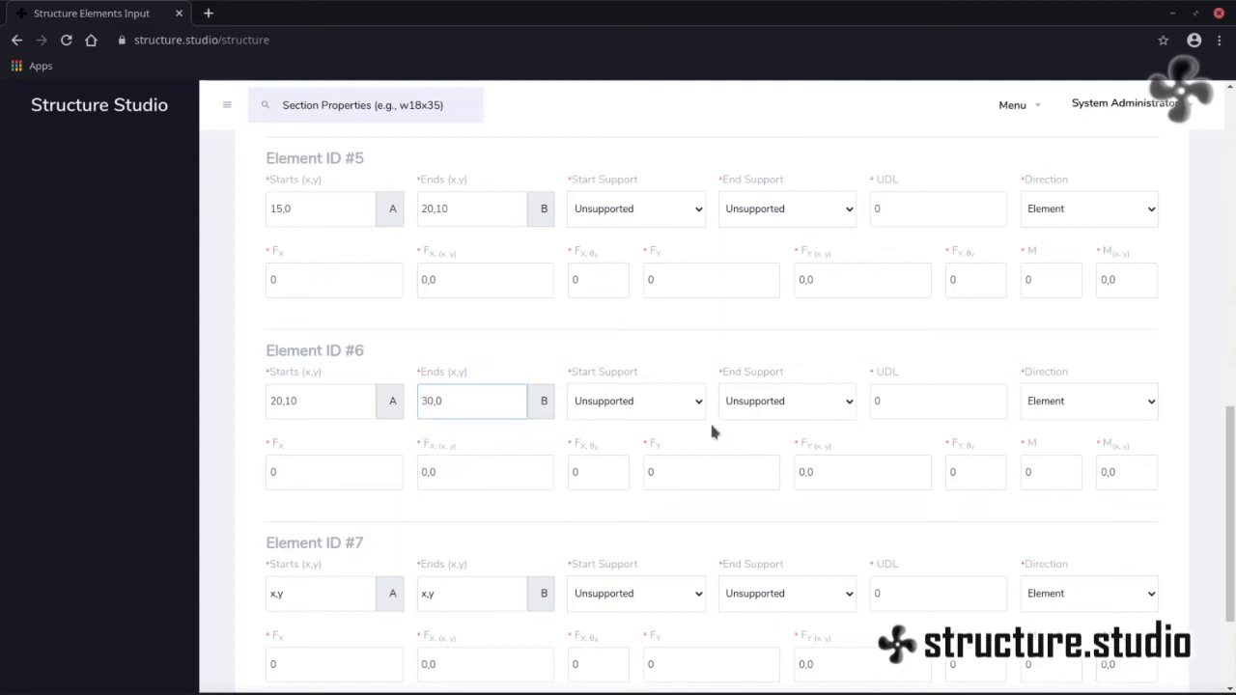
click(248, 441)
- Check the truss drawing in LibreCAD, and back in the browser define Element #7 from 10,10 to 20,10 with a UDL of -10
scroll(251, 474, down, 2)
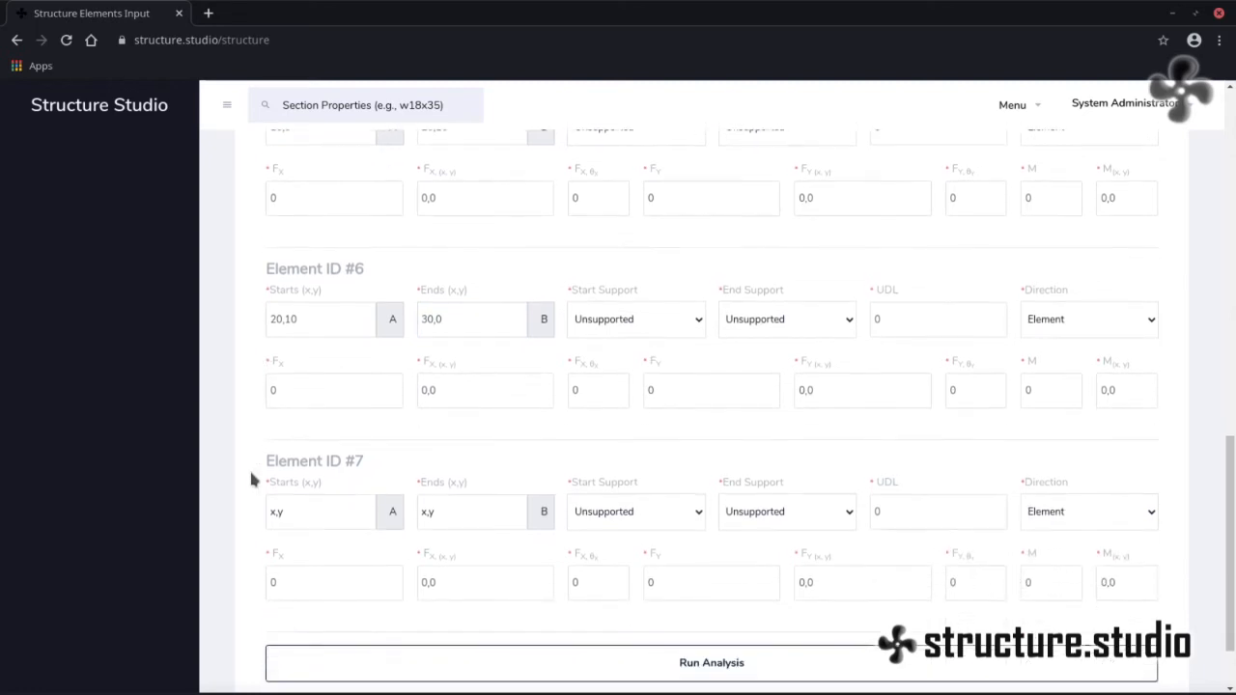
key(alt+Tab)
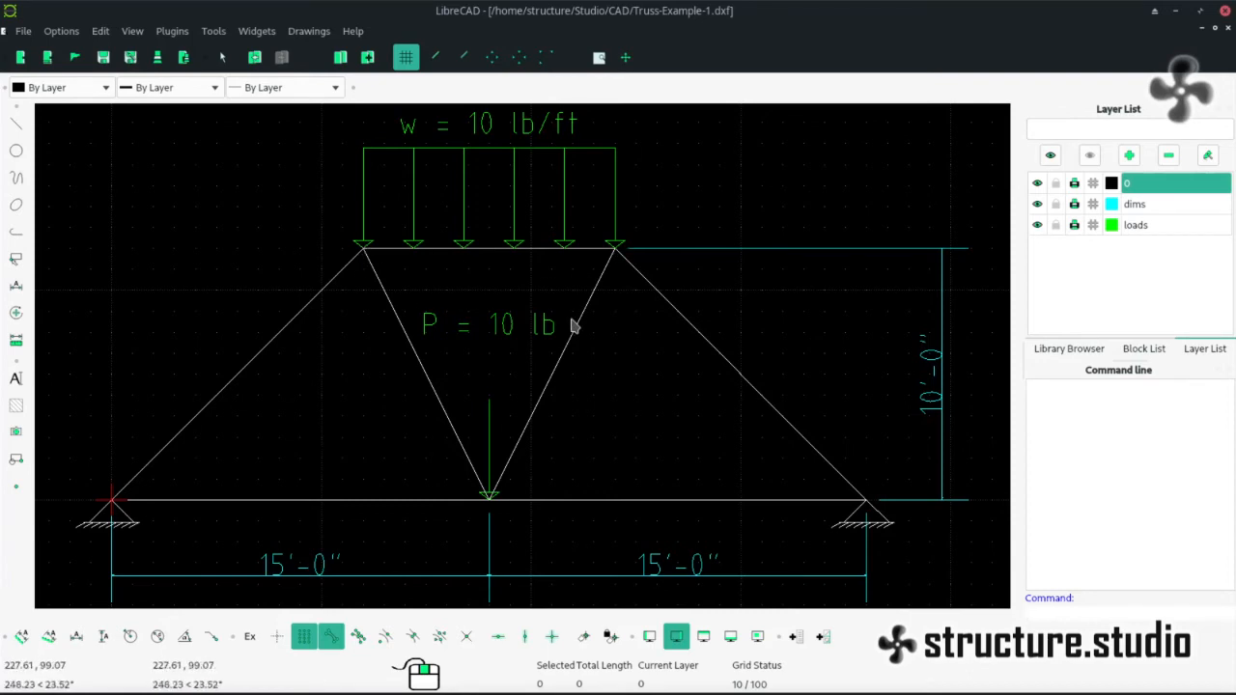
key(alt+Tab)
click(276, 471)
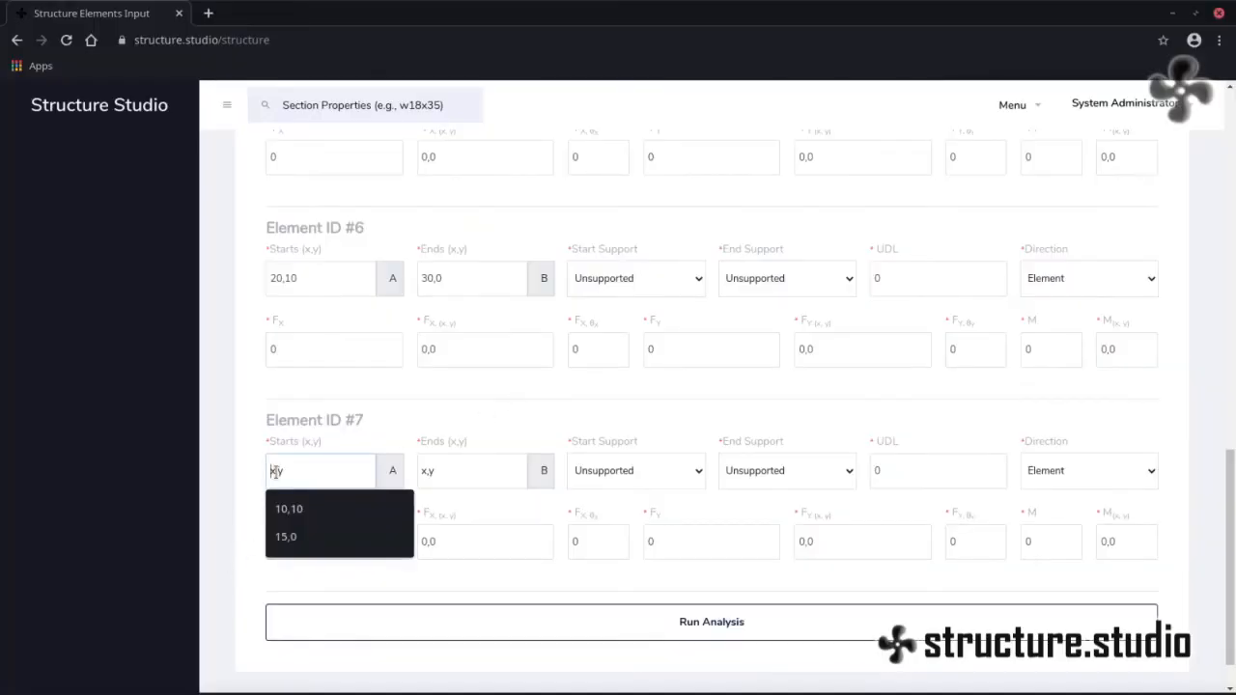
text(10,10)
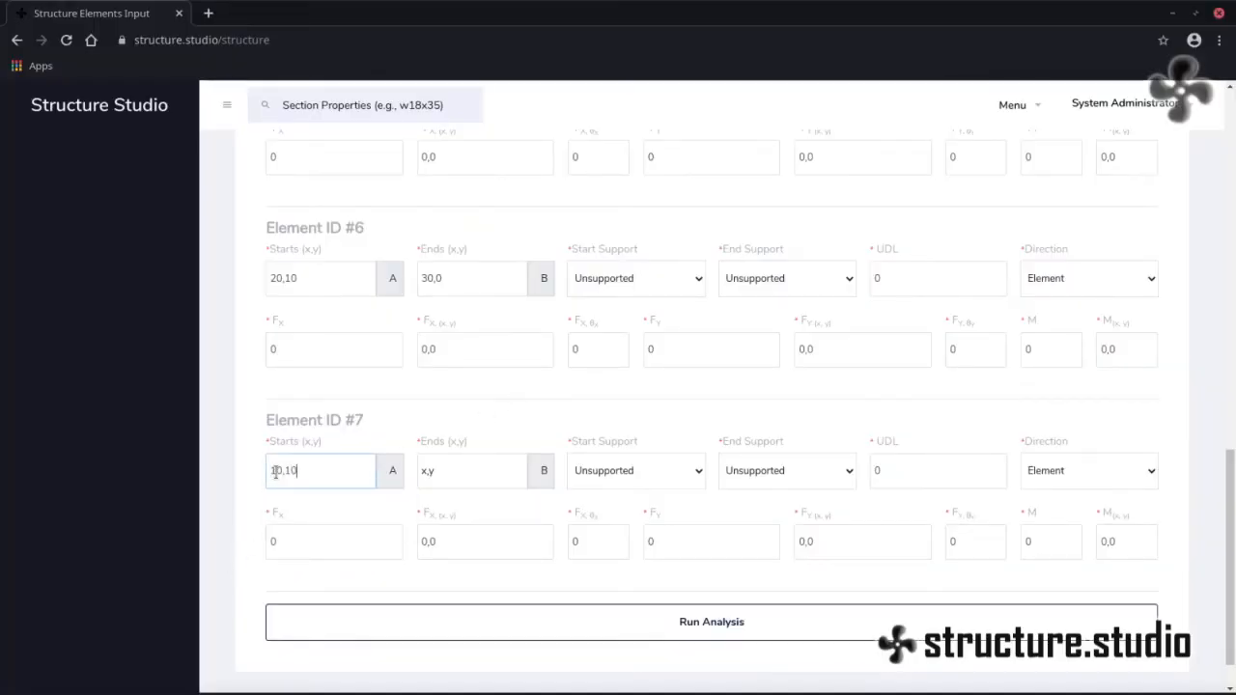
click(446, 472)
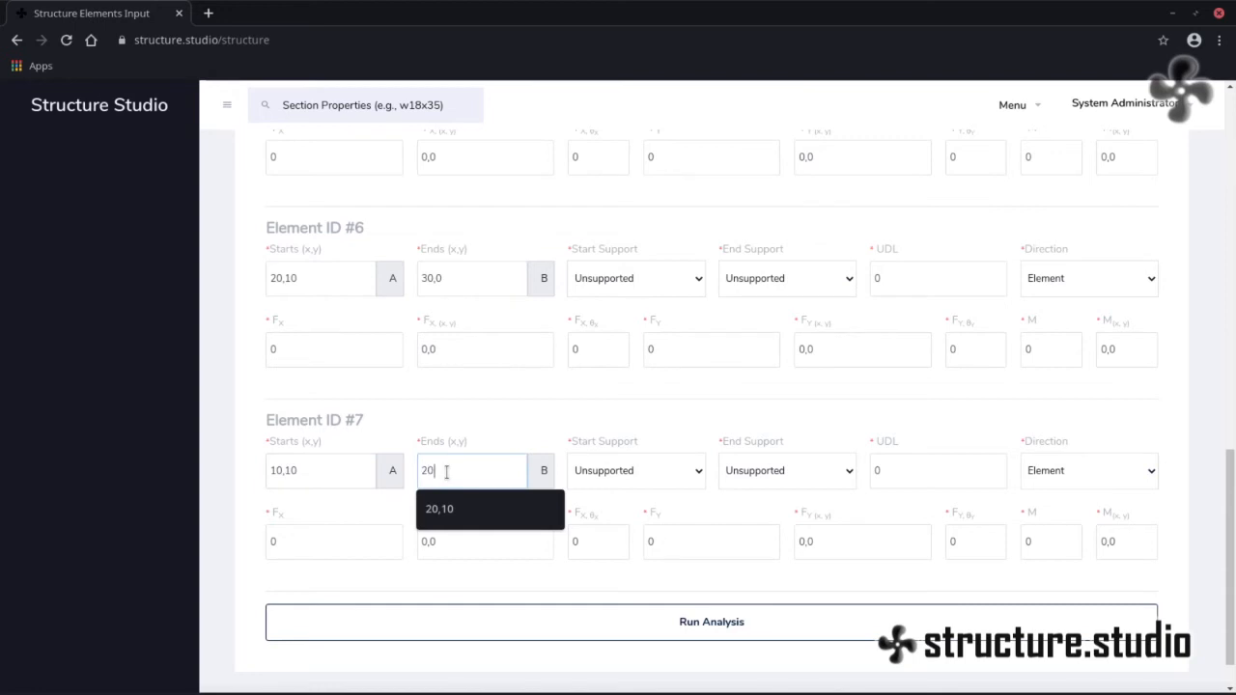
text(20,10)
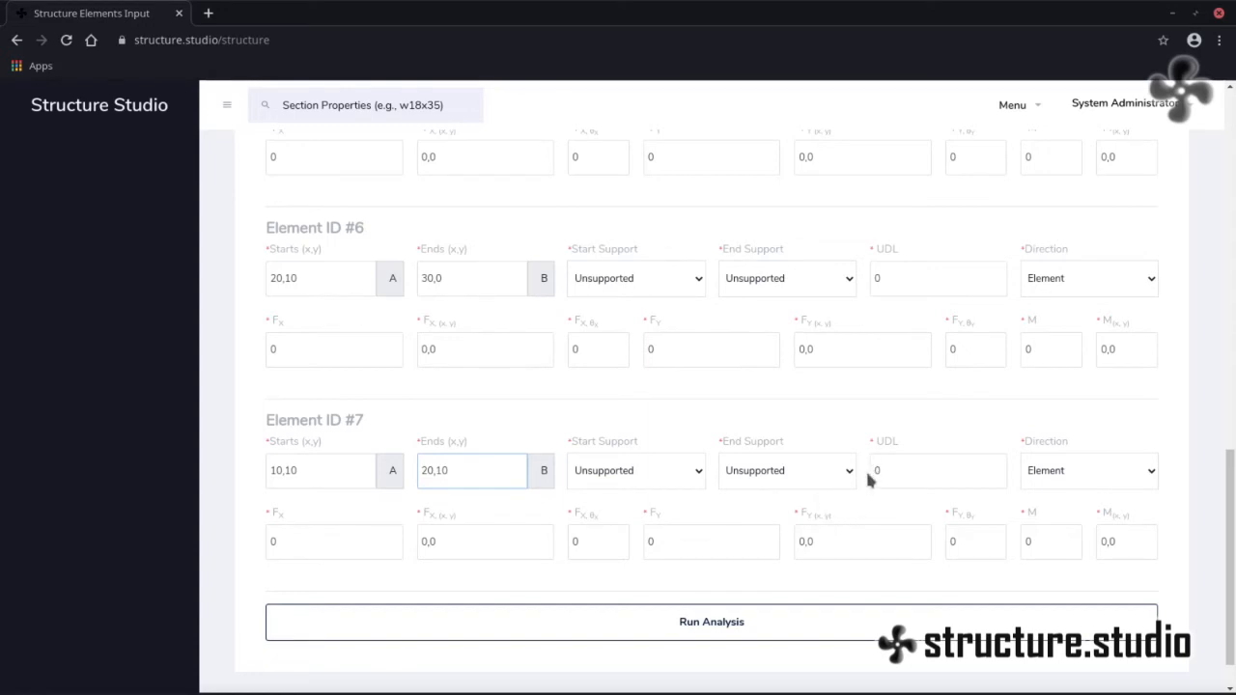
click(875, 470)
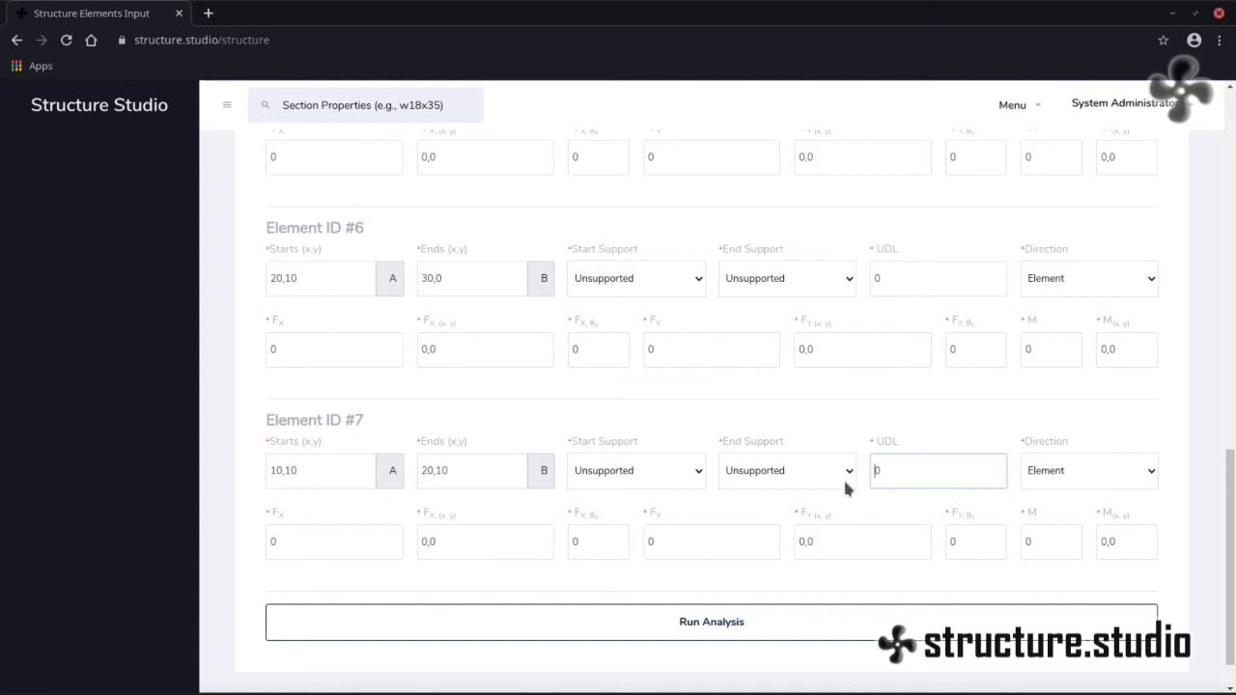
text(-1)
- Consult the point load in the LibreCAD drawing, and back in the browser give Element #1 an Fy load of -10 applied at 15,0
key(alt+Tab)
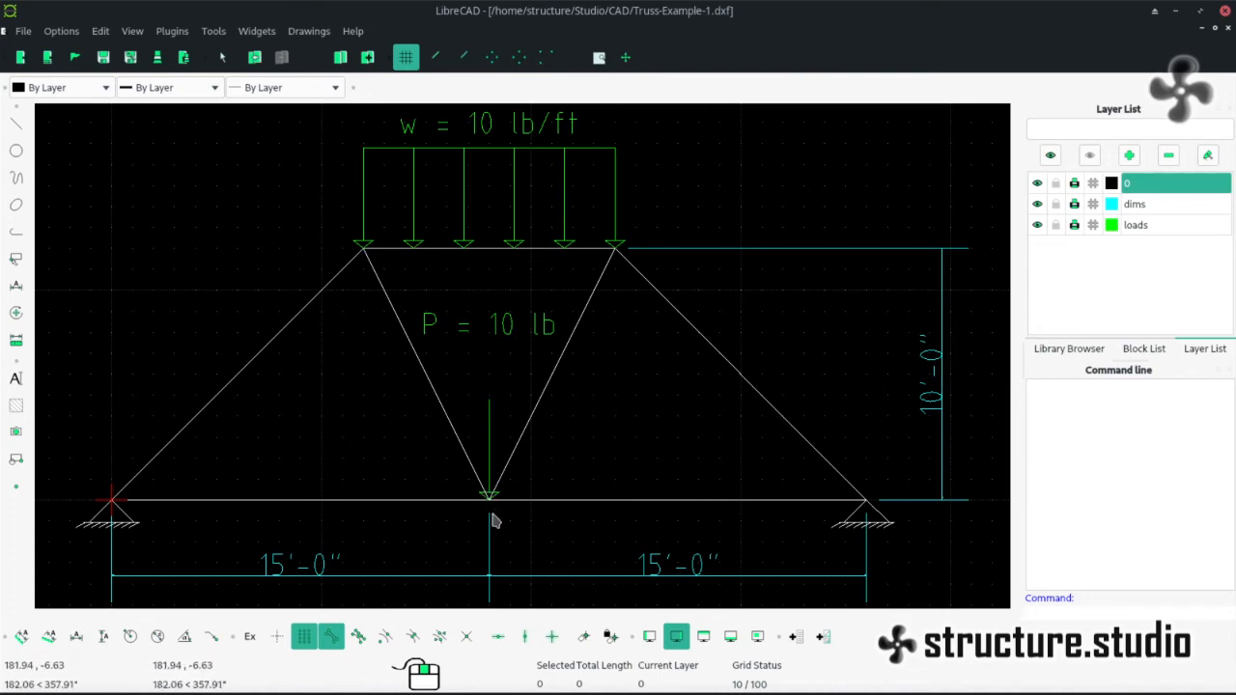
key(alt+Tab)
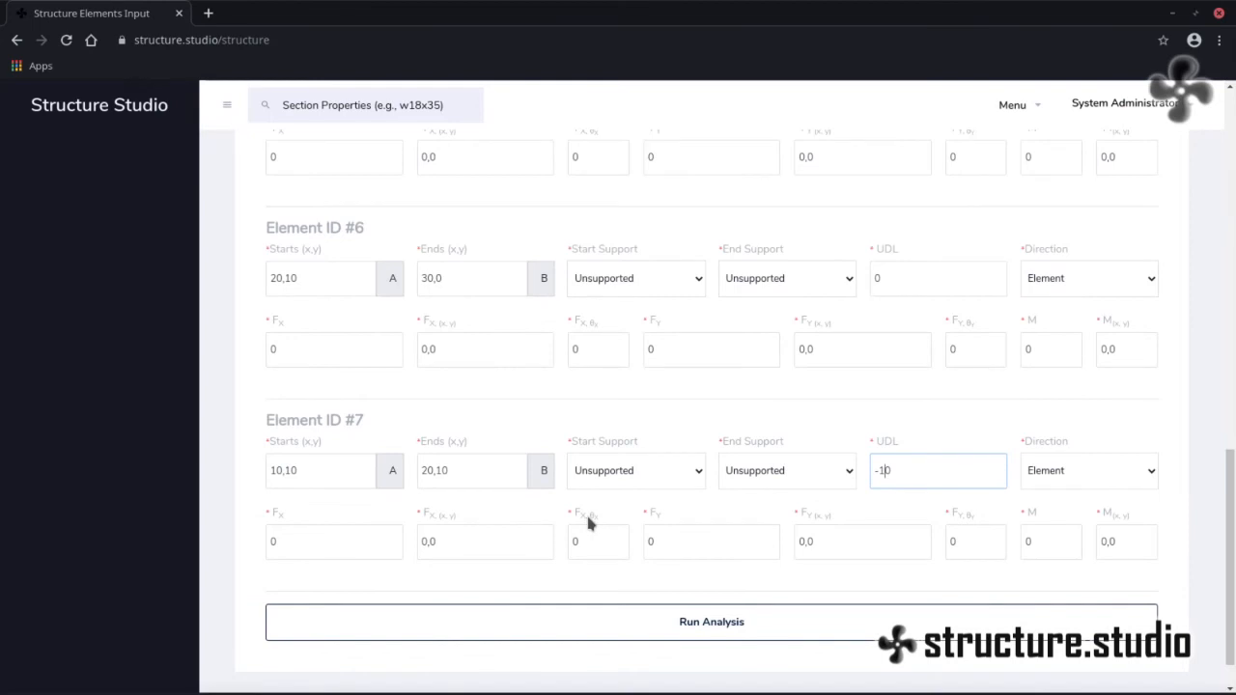
scroll(588, 521, up, 3)
scroll(588, 522, up, 3)
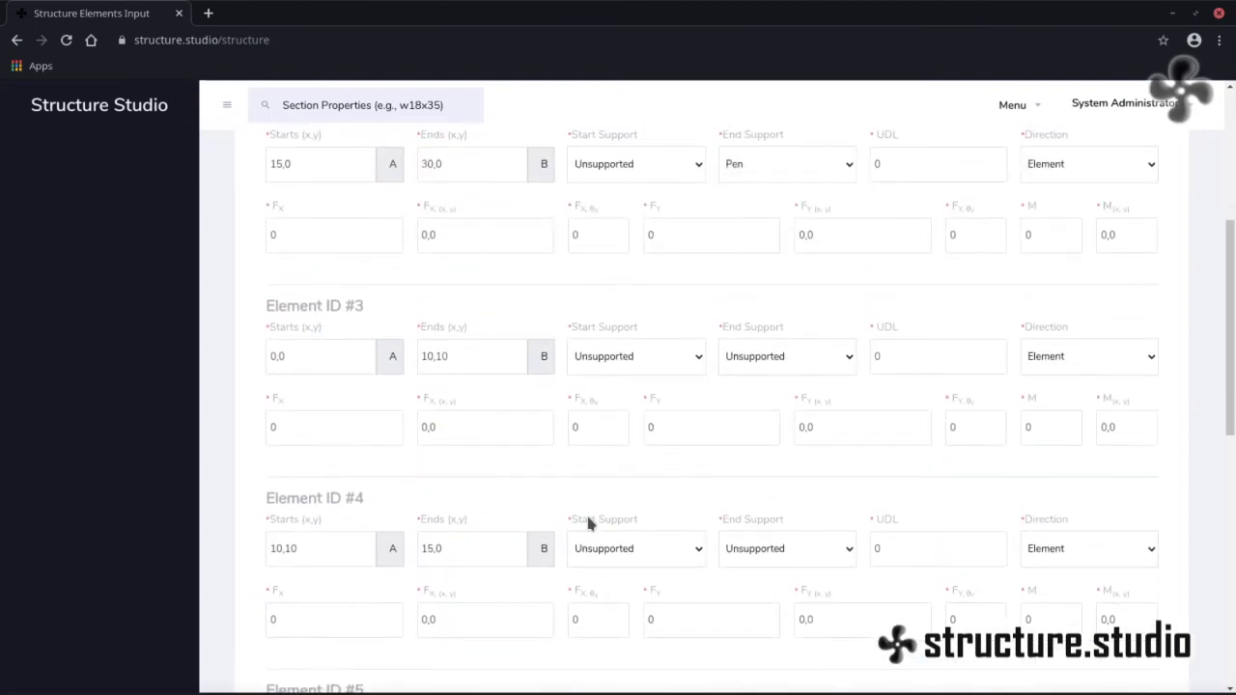
scroll(563, 513, up, 1)
scroll(563, 515, up, 4)
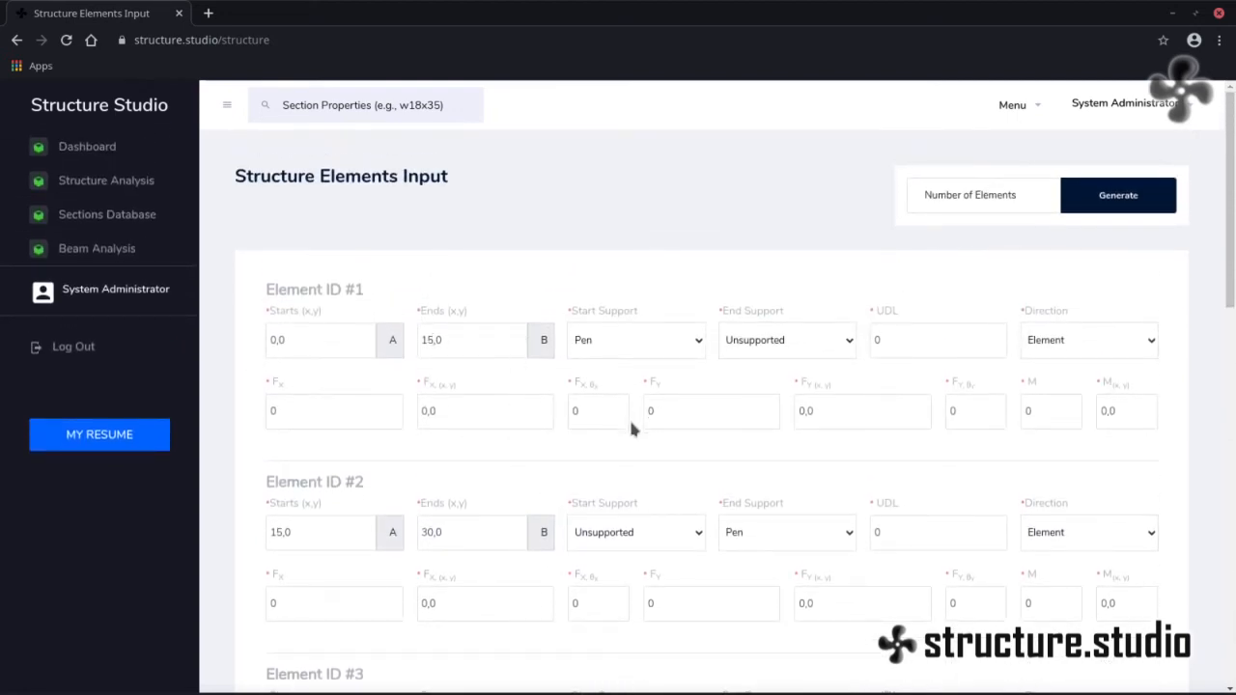
double_click(422, 340)
click(647, 410)
click(799, 414)
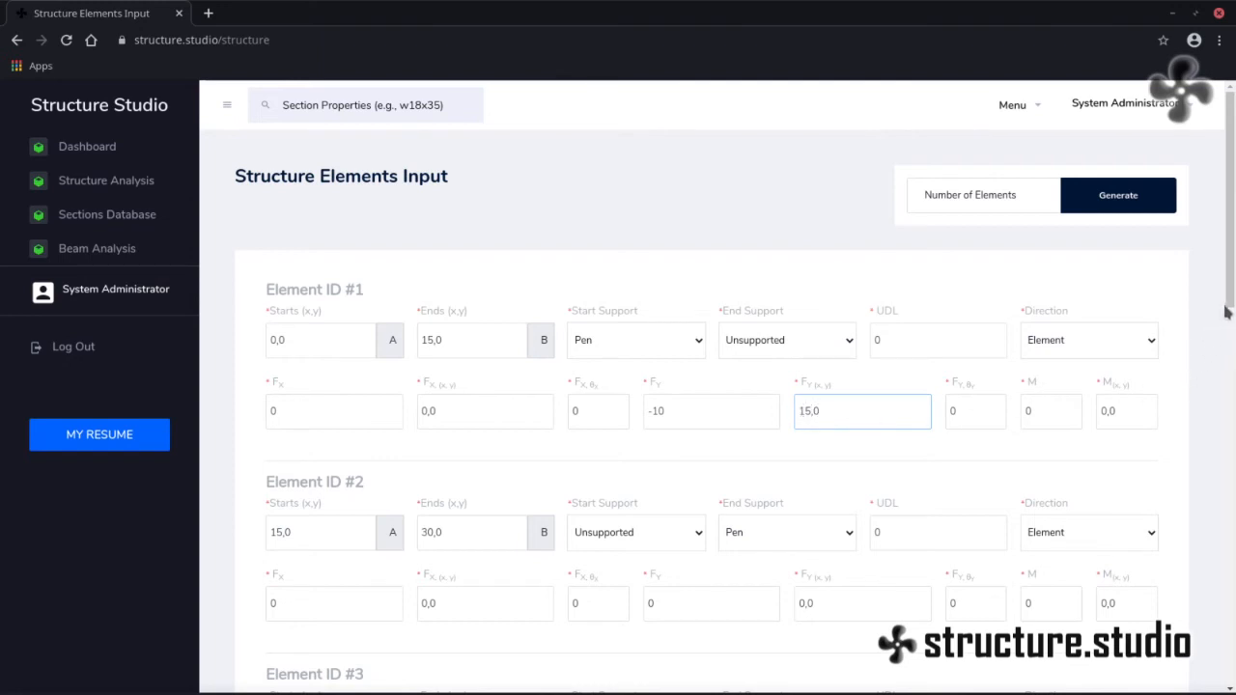
- Run the analysis and review the structure load diagram and the shear force, moment and axial force tables
scroll(1228, 322, down, 1)
drag(1229, 322, 1215, 685)
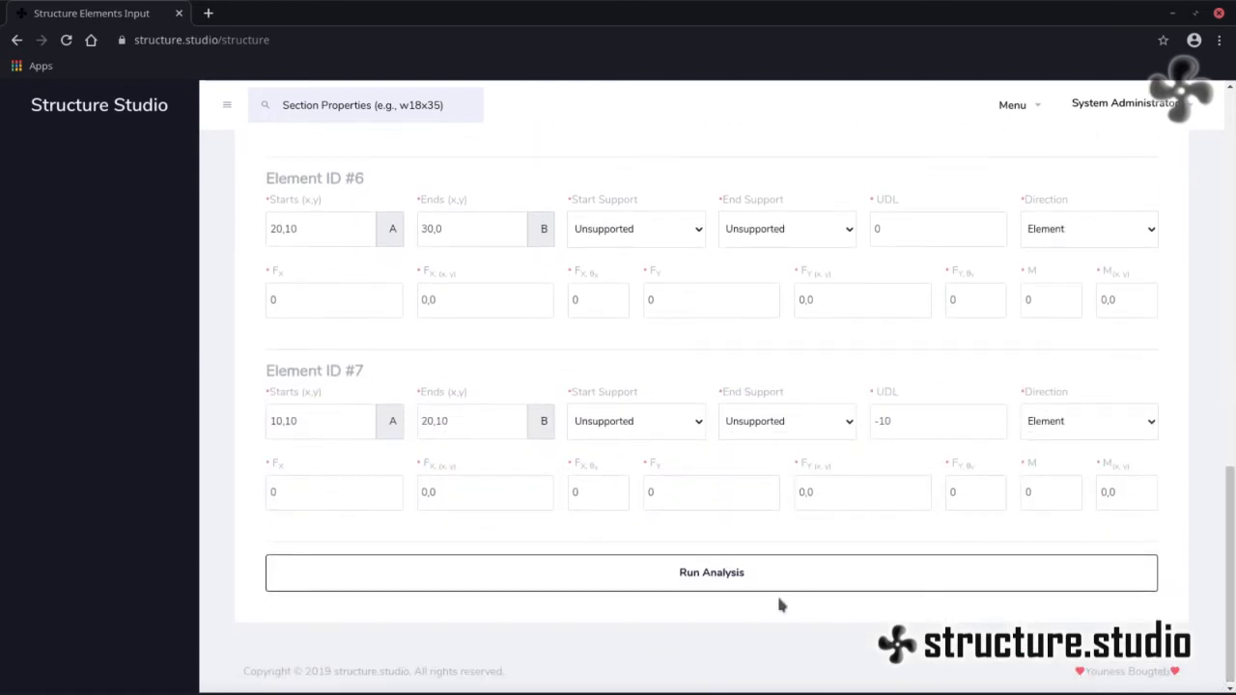
click(704, 575)
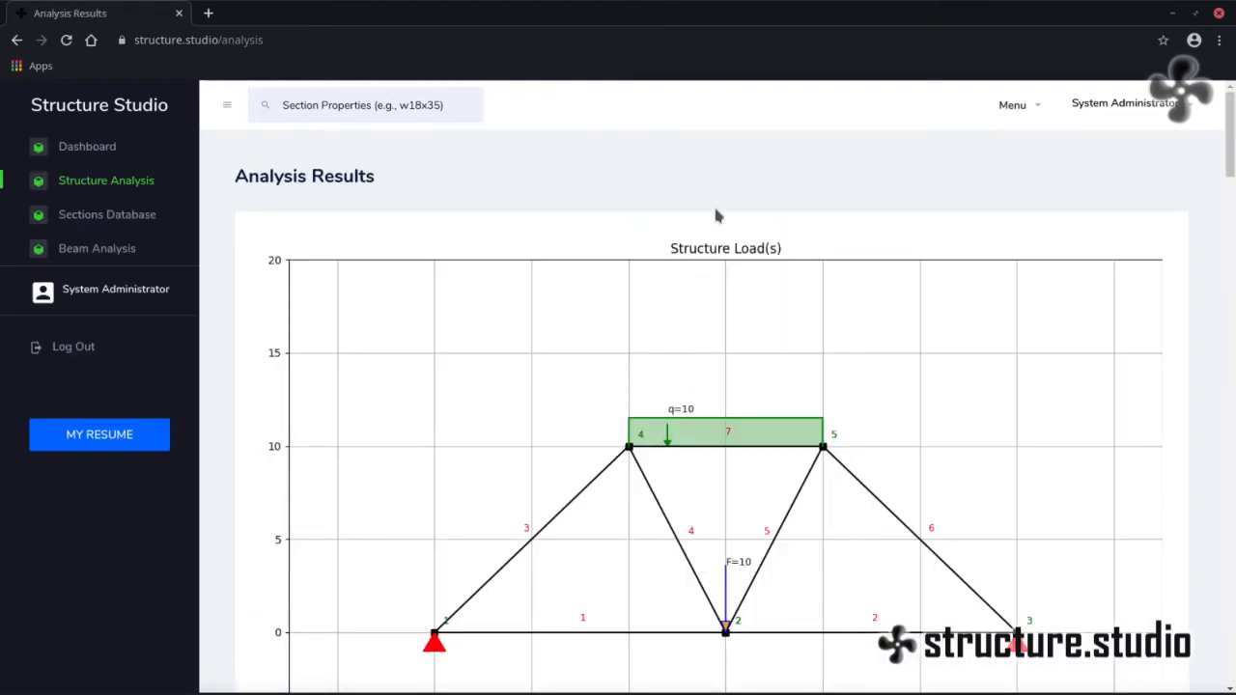
scroll(715, 215, down, 1)
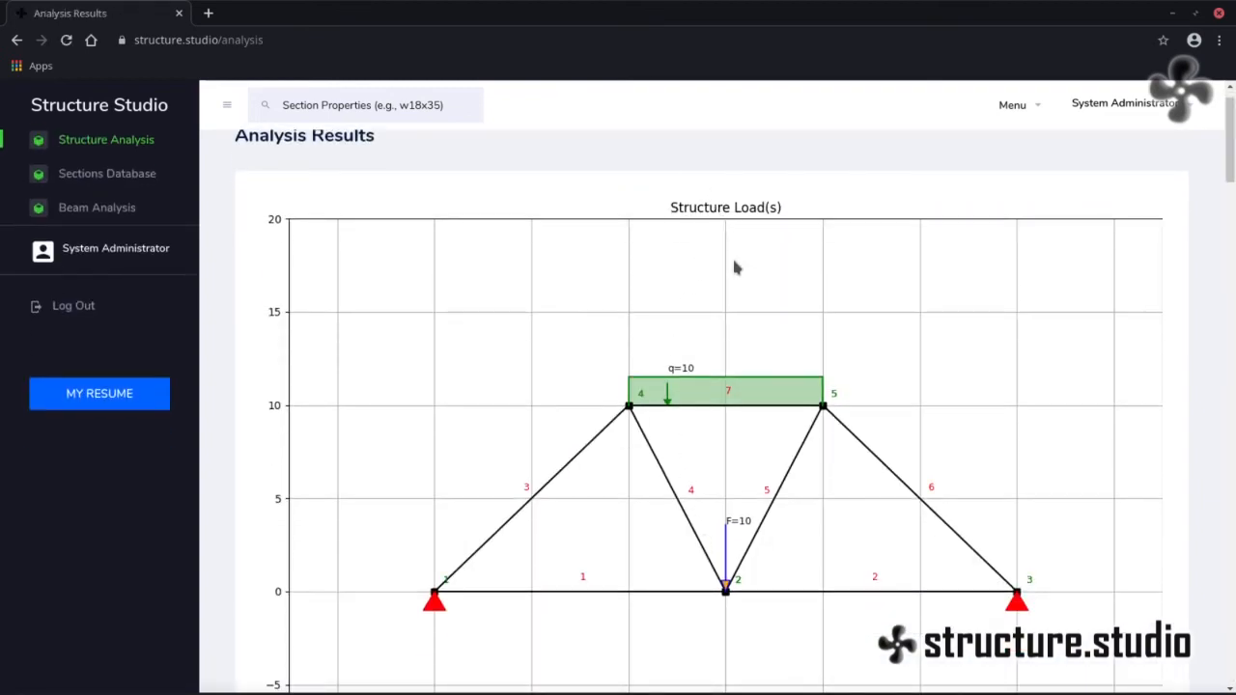
scroll(734, 267, down, 1)
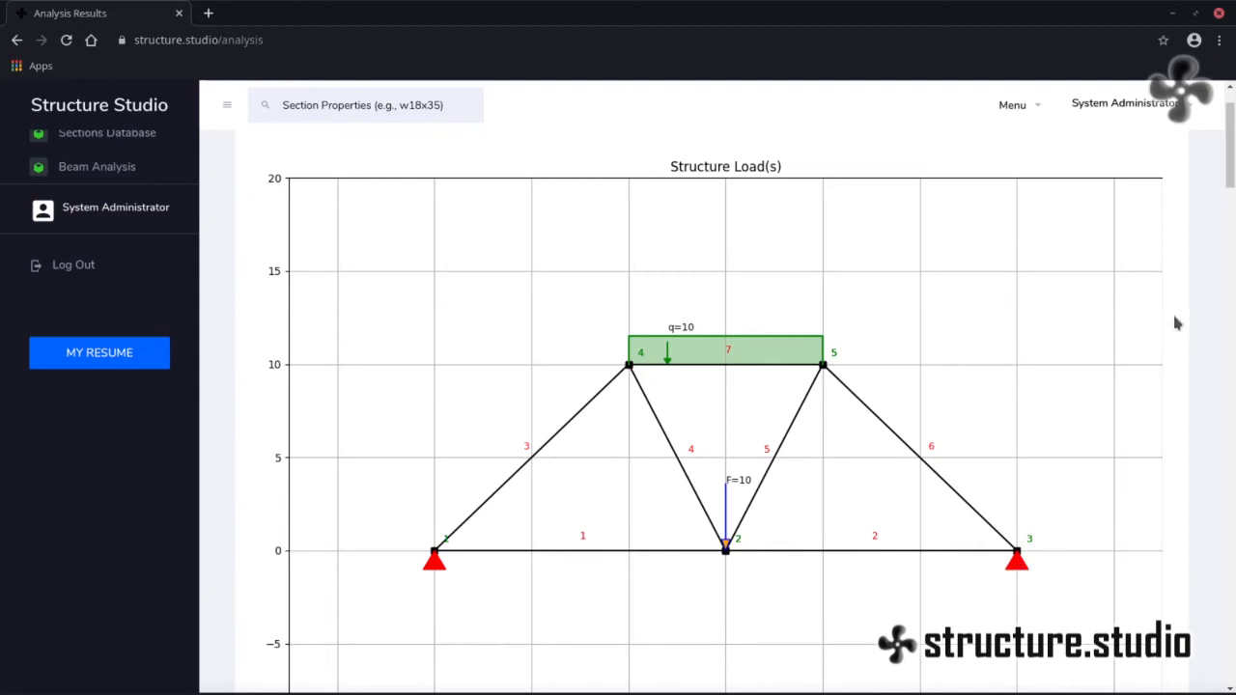
drag(1226, 177, 1231, 268)
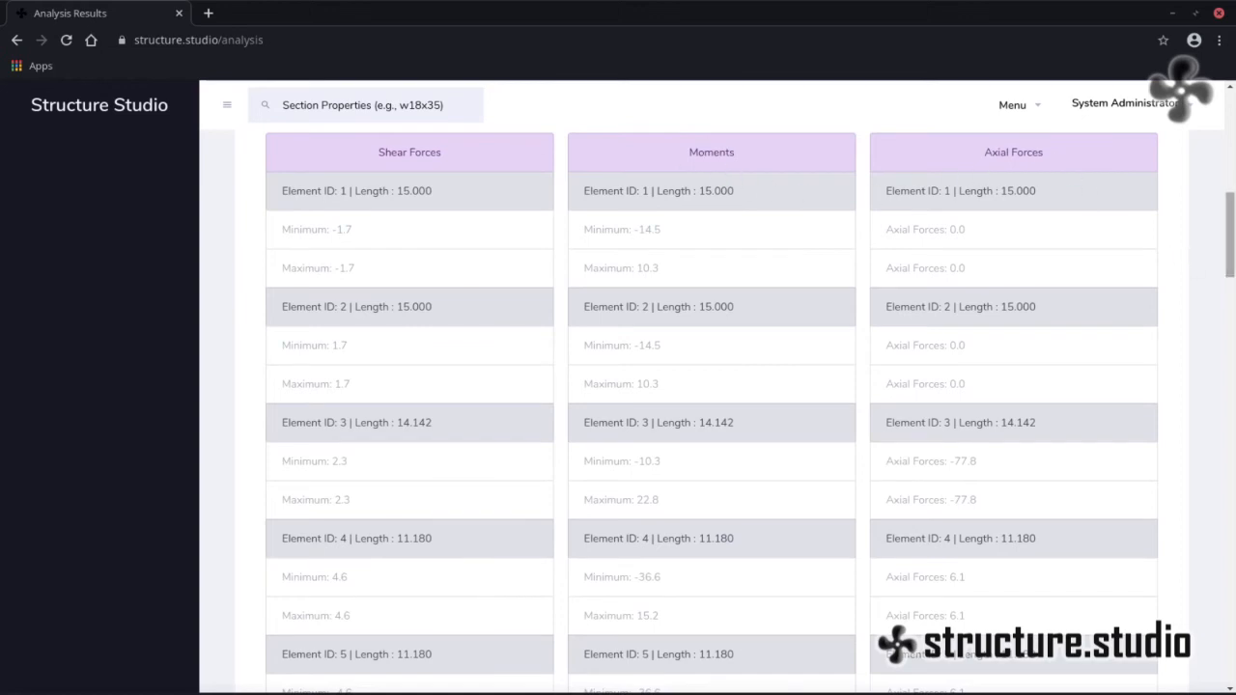
- Examine the force tables for the remaining elements and the reaction force, shear force and axial force diagrams
drag(1231, 258, 1223, 298)
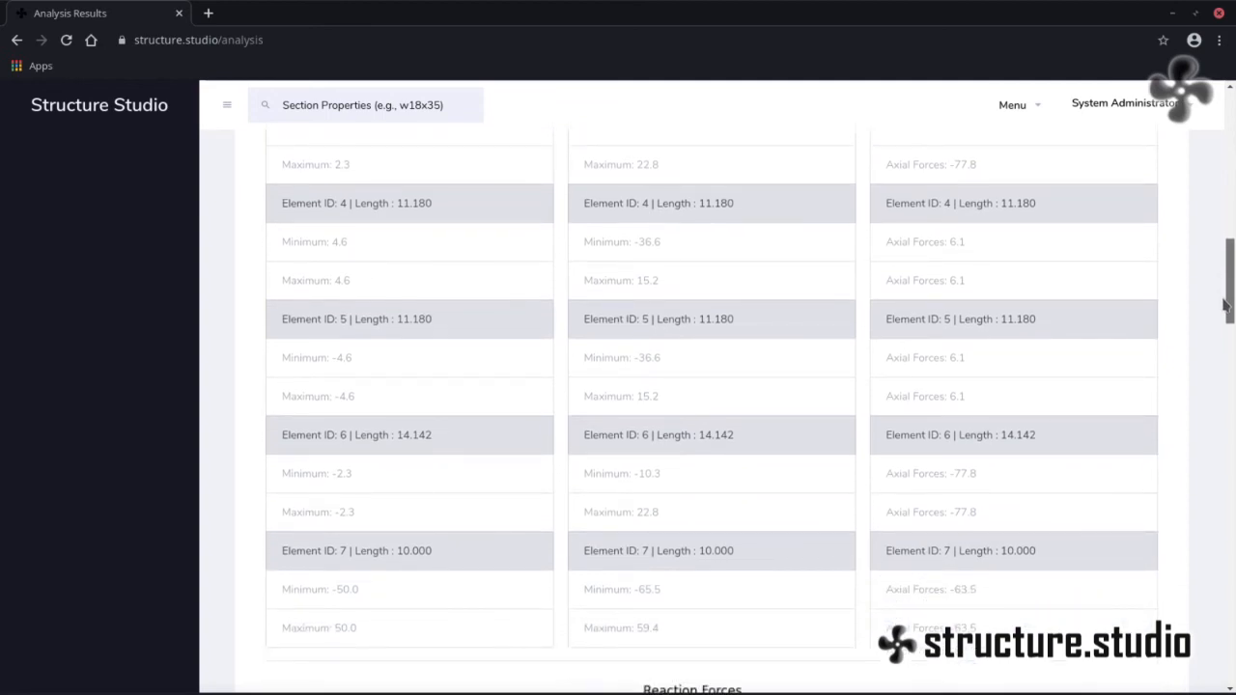
drag(1224, 305, 1210, 409)
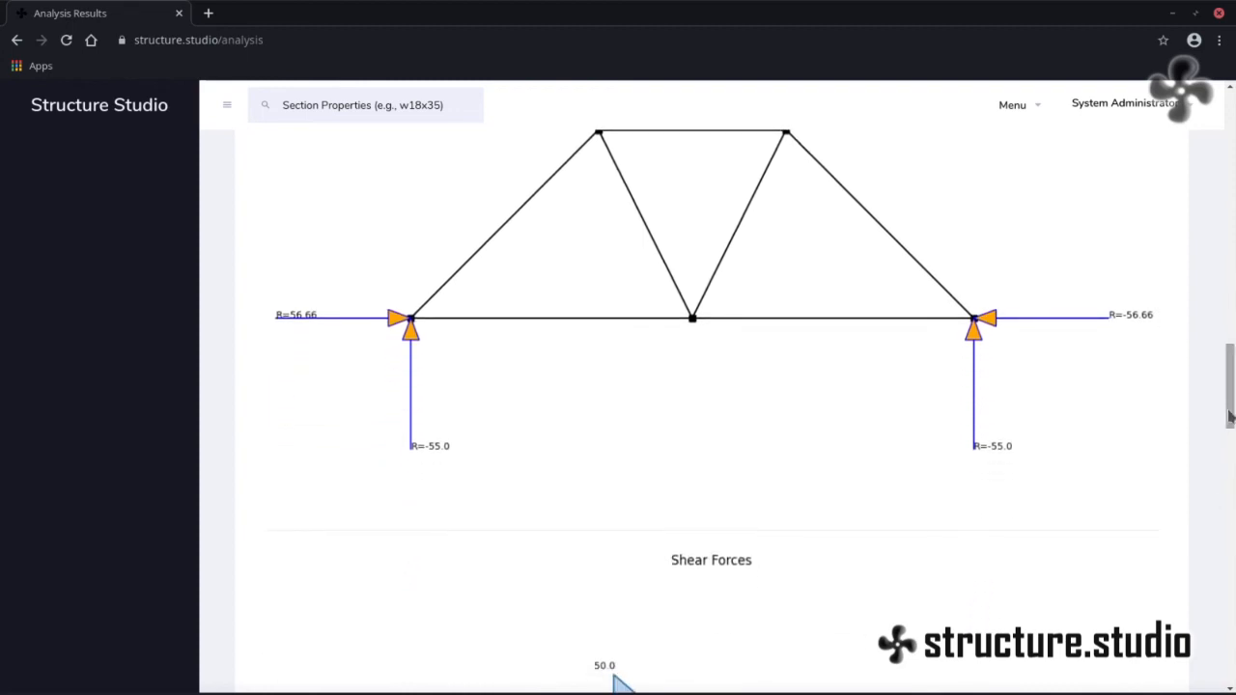
drag(1228, 412, 1232, 478)
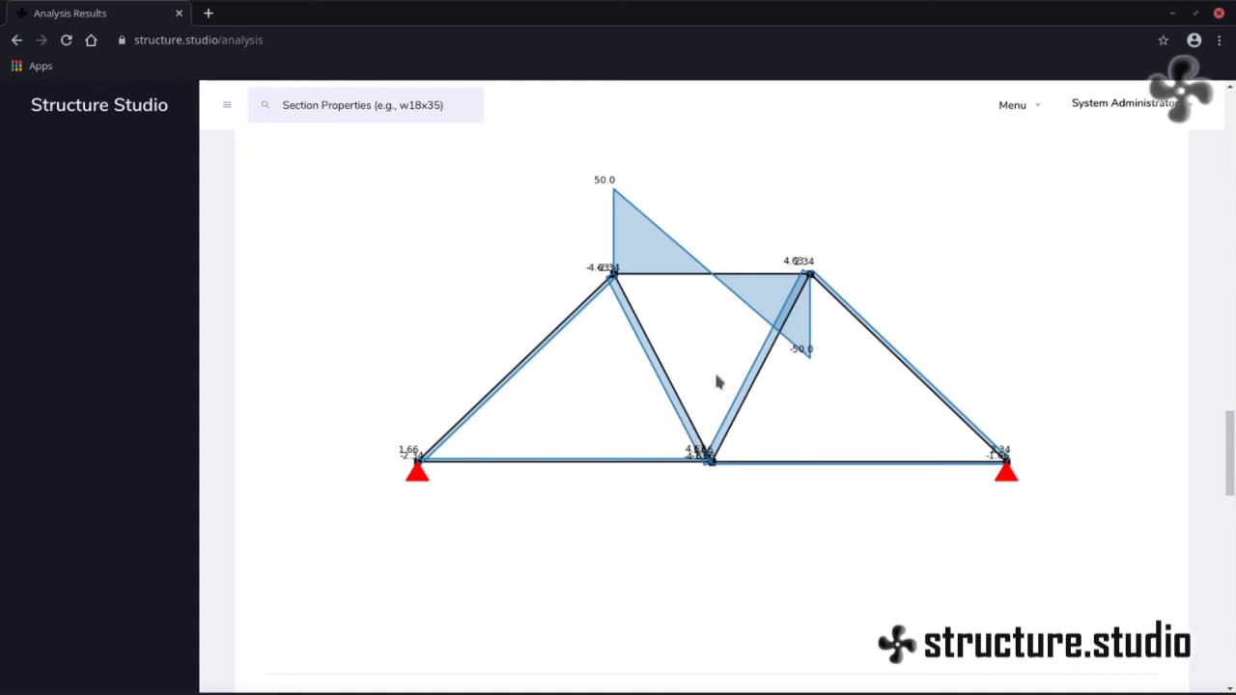
drag(1231, 454, 1224, 621)
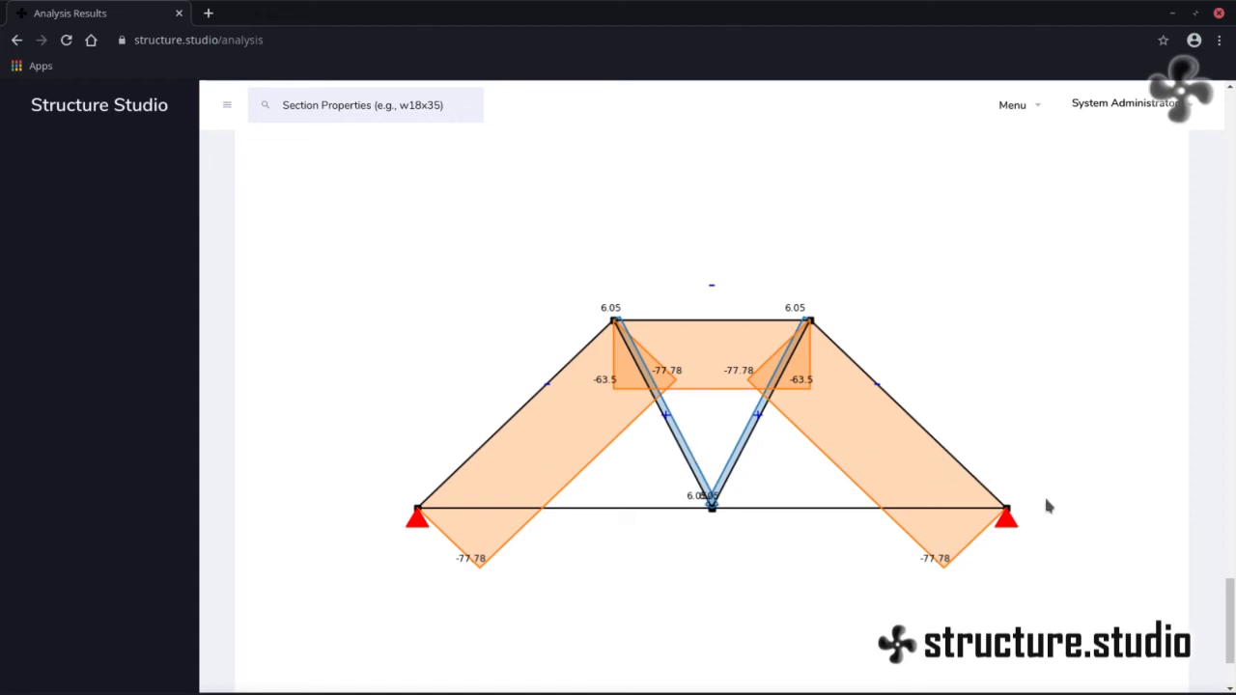
- Return to the structure load diagram and review the truss elements, nodes, supports and applied loads
drag(1229, 607, 1232, 169)
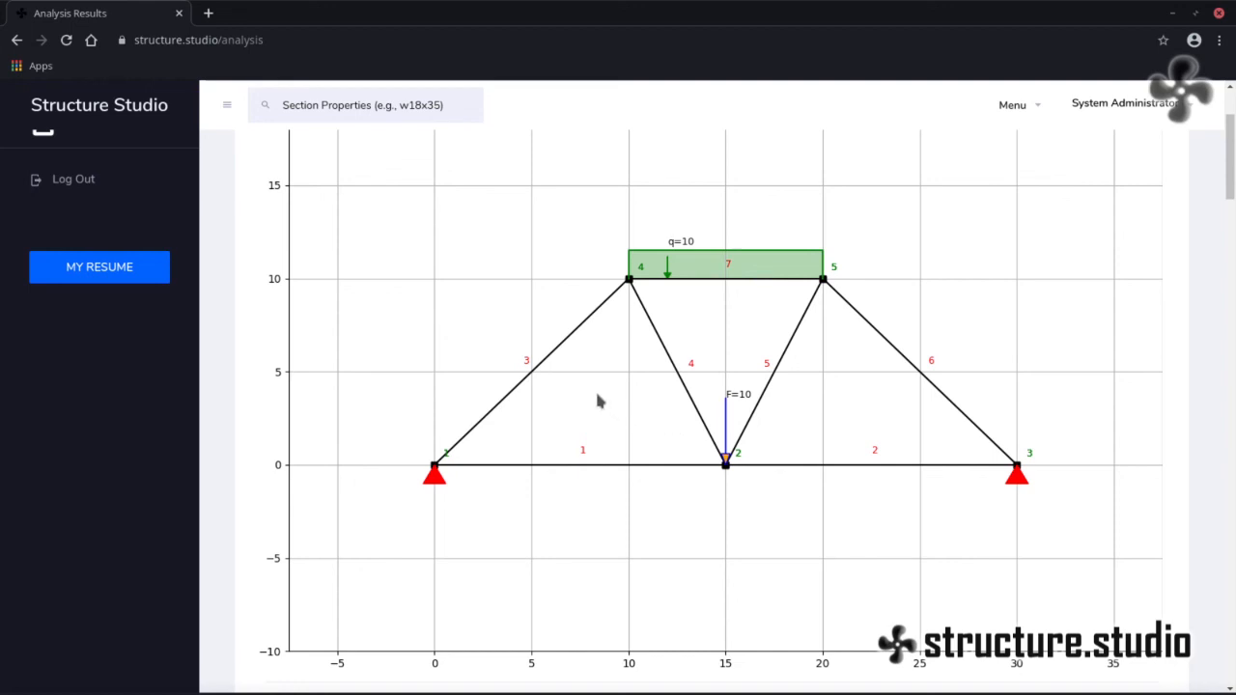
scroll(597, 401, up, 1)
scroll(598, 401, up, 2)
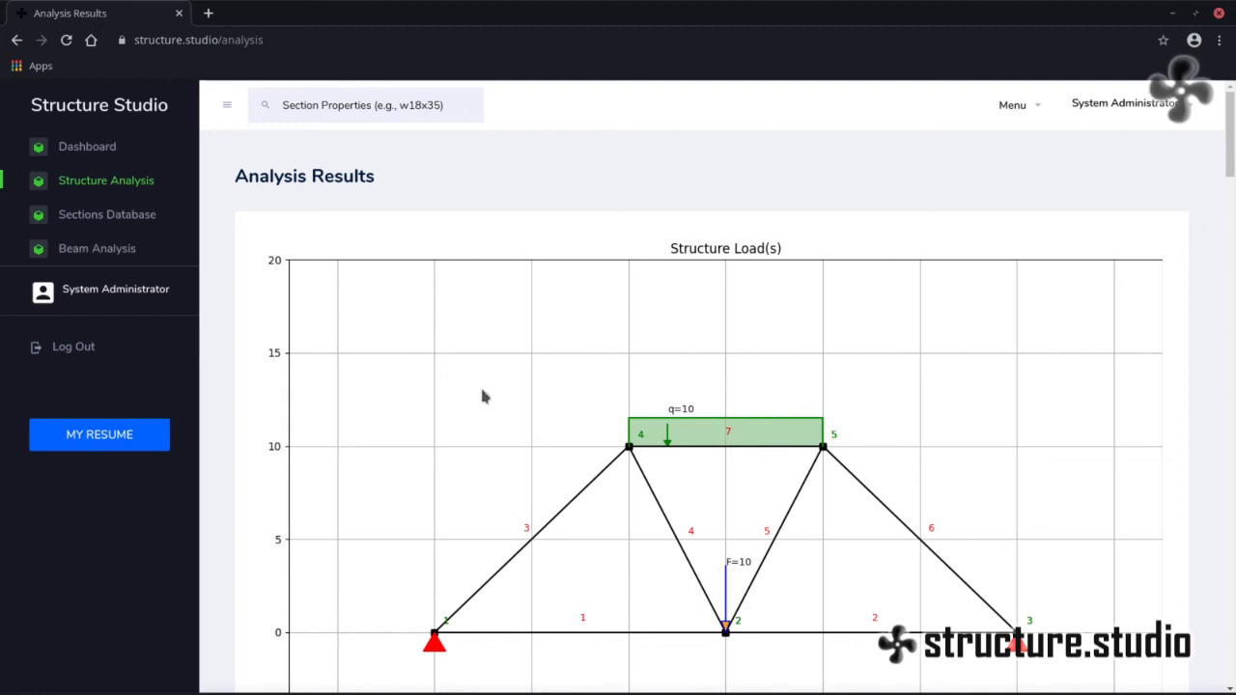
scroll(482, 392, down, 1)
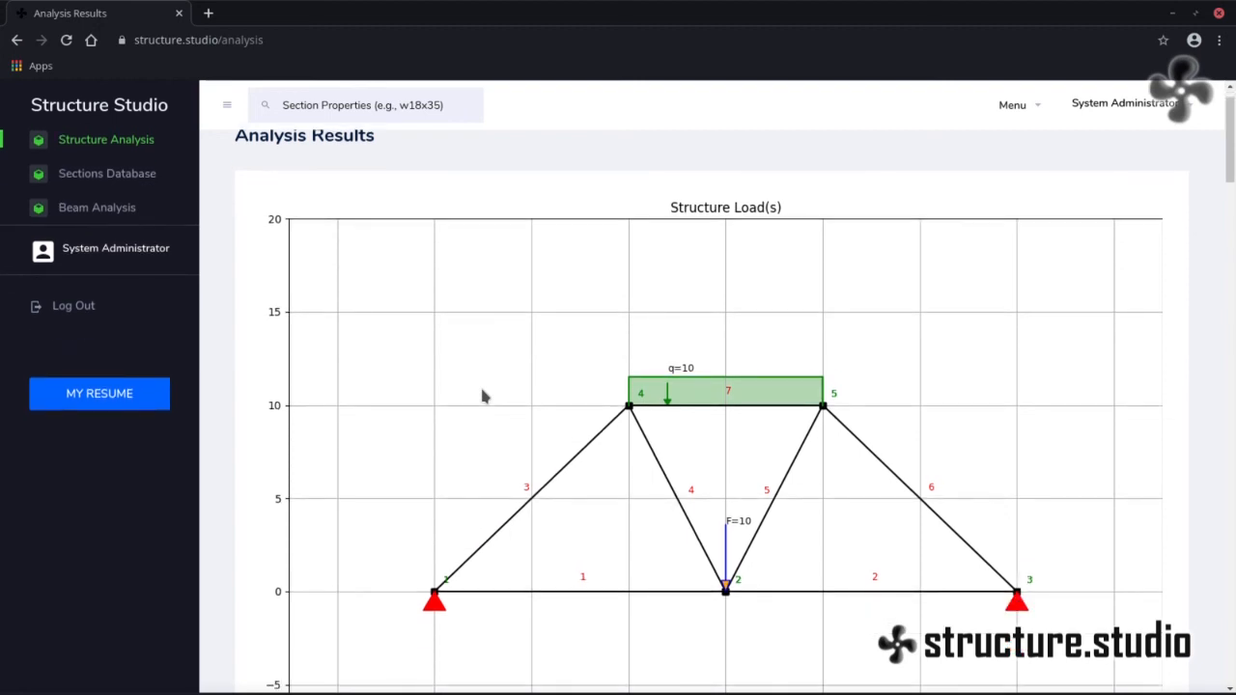
scroll(483, 395, down, 1)
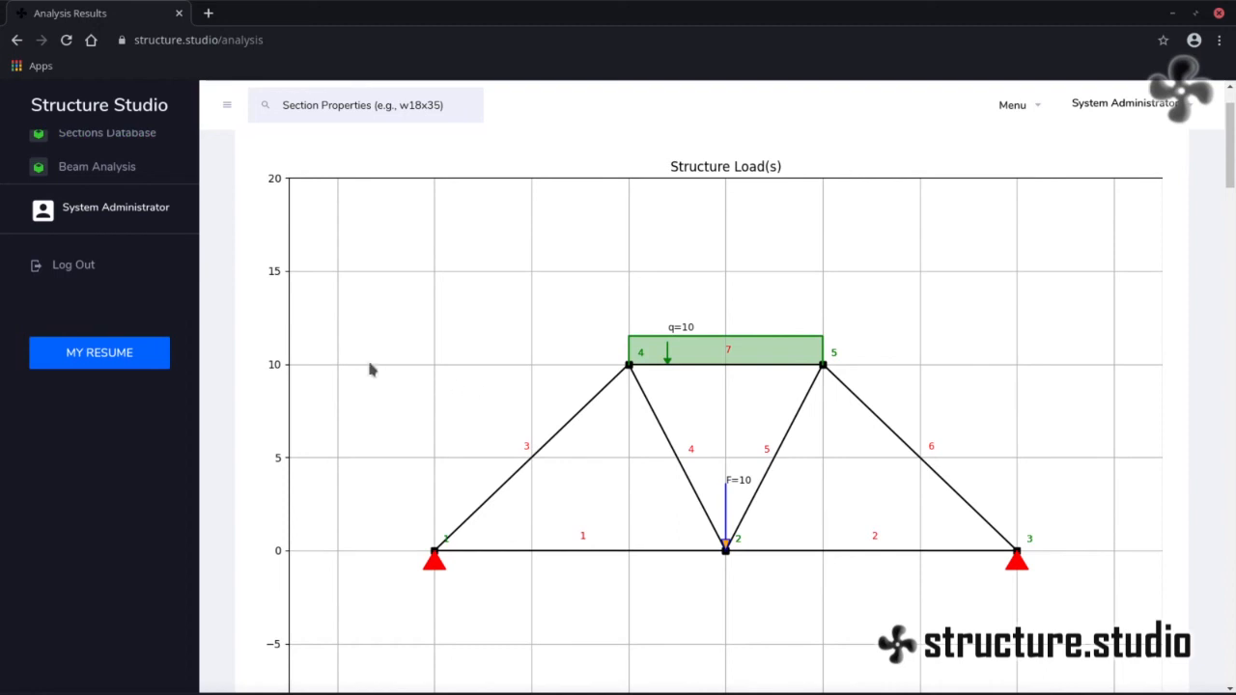
scroll(223, 336, up, 1)
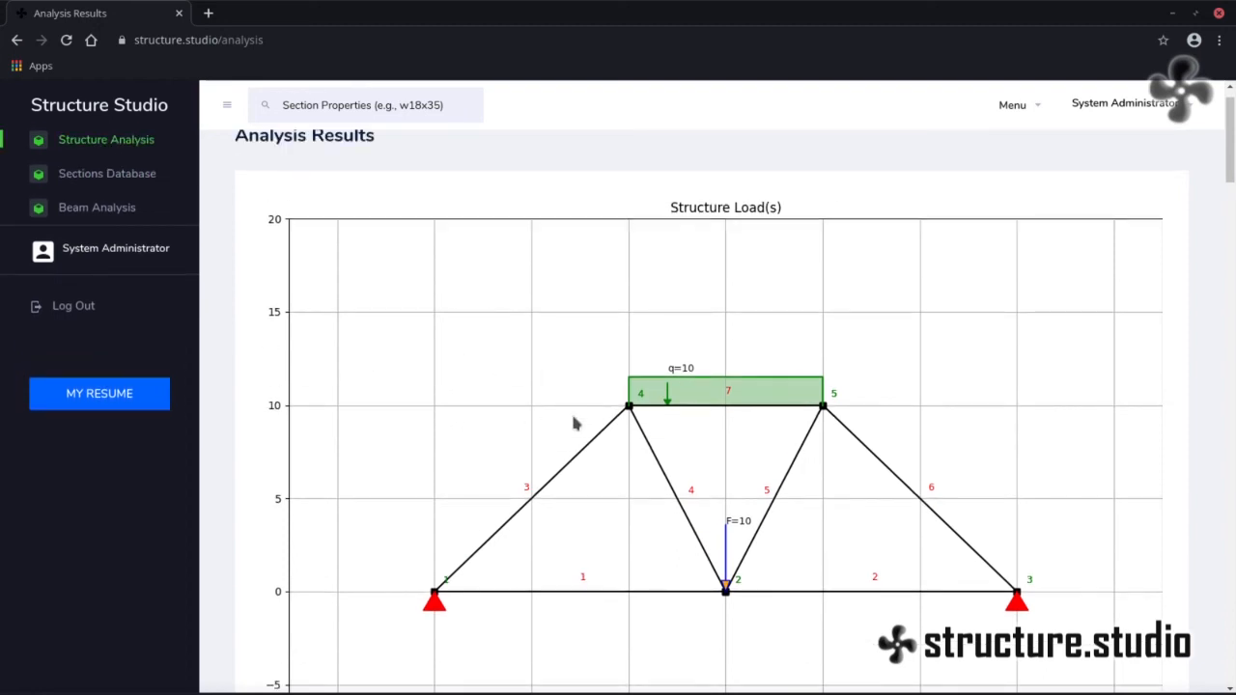